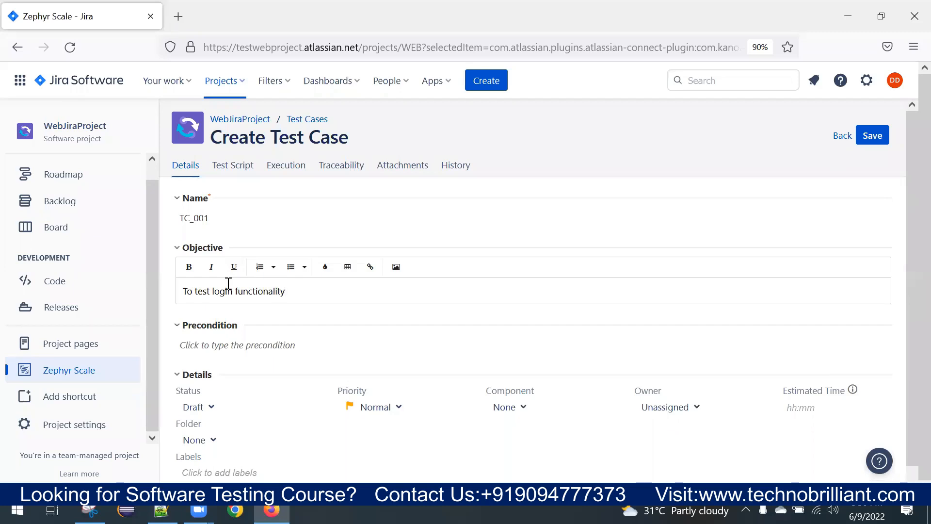
Step: Enter "URL" as the precondition of test case TC_001 and review the priority options, leaving it at Normal
{"action": "left_click", "coordinate": [245, 344]}
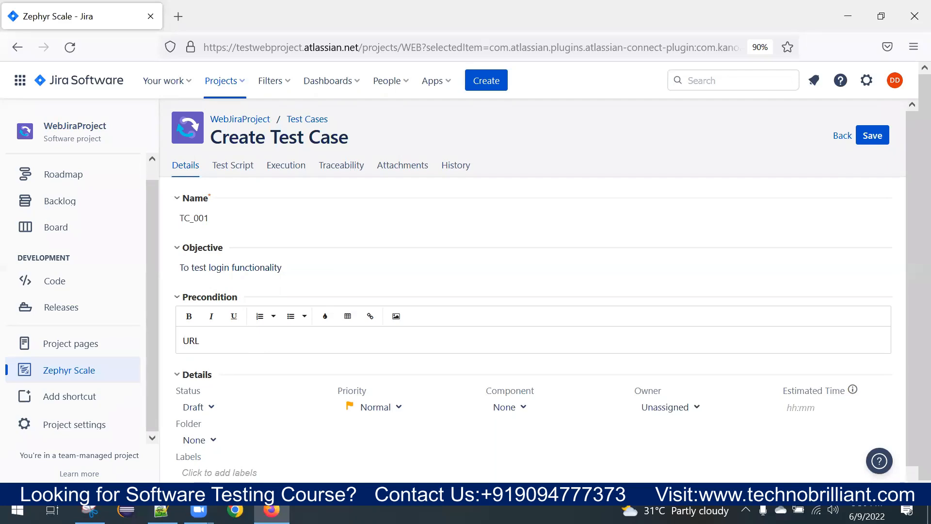
{"action": "scroll", "coordinate": [307, 358], "scroll_direction": "down", "scroll_amount": 1}
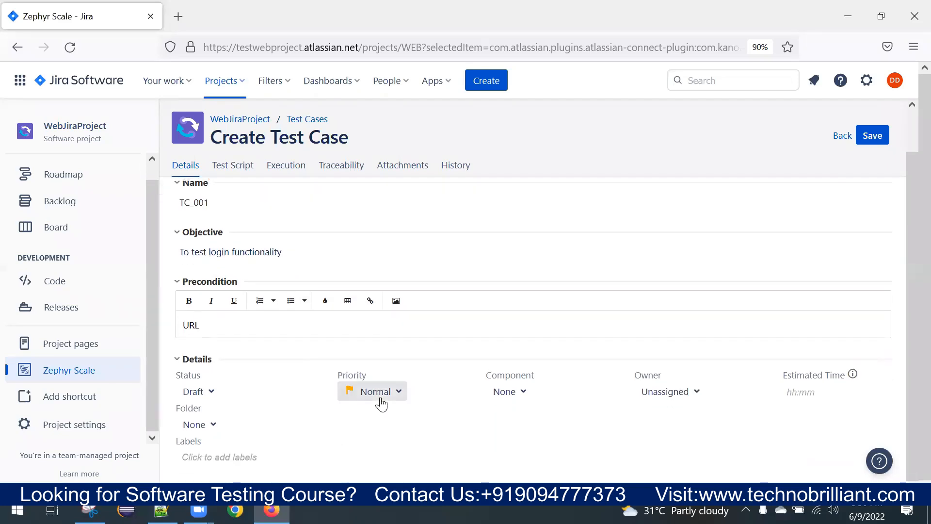
{"action": "left_click", "coordinate": [381, 402]}
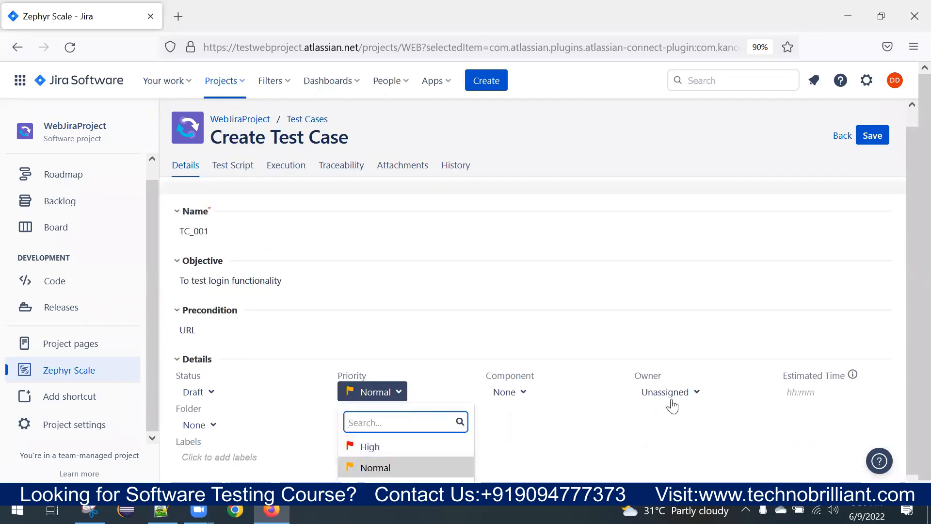
{"action": "scroll", "coordinate": [671, 403], "scroll_direction": "down", "scroll_amount": 1}
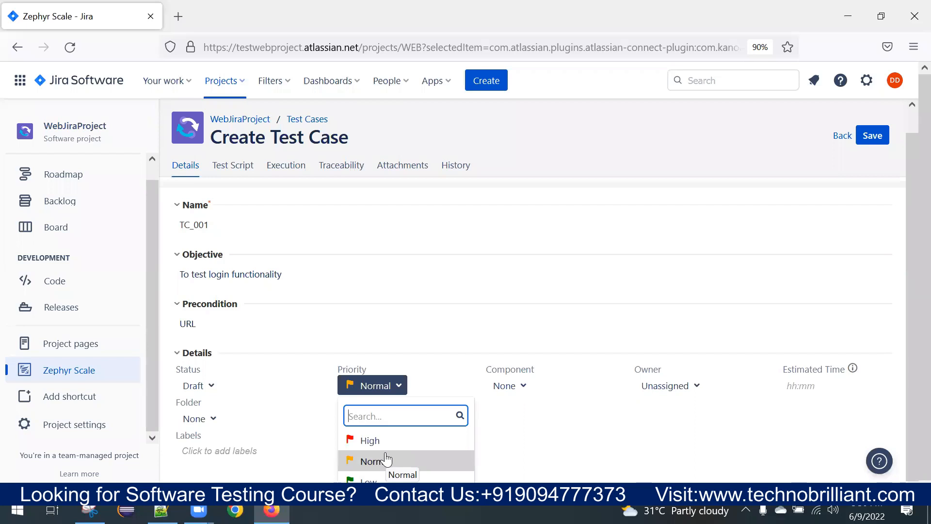
{"action": "left_click", "coordinate": [657, 455]}
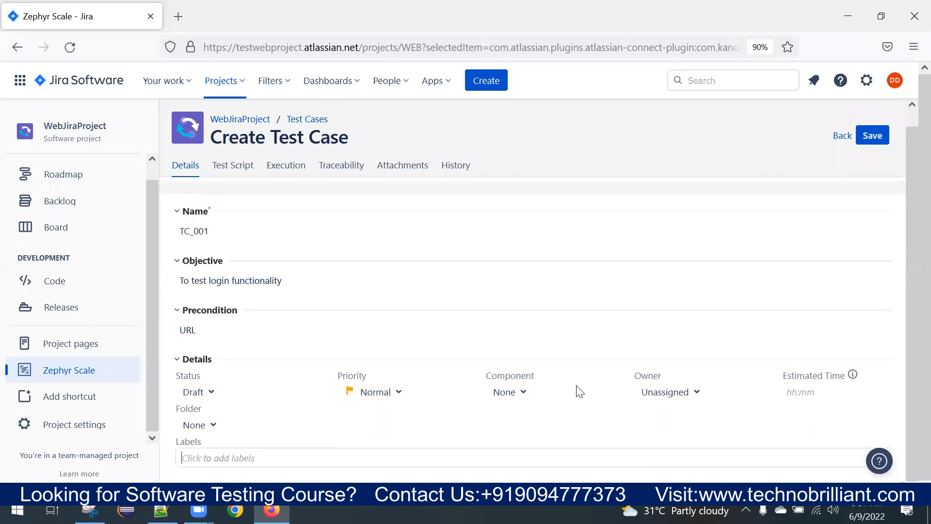
Step: Add the label "TC" to test case TC_001
{"action": "left_click", "coordinate": [214, 425]}
{"action": "left_click", "coordinate": [358, 463]}
{"action": "type", "text": "TC"}
{"action": "key", "text": "Return"}
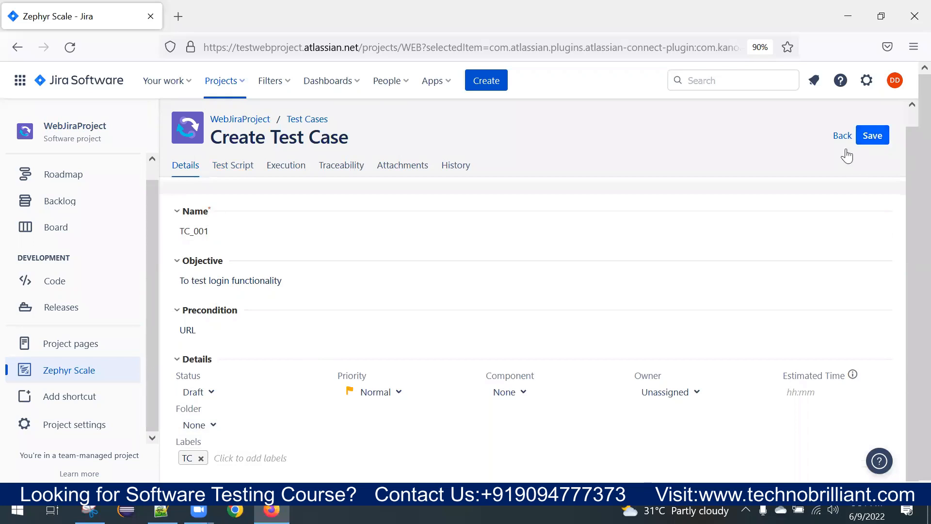
Step: Describe the first step of the test script as "Visit the URL"
{"action": "left_click", "coordinate": [245, 164]}
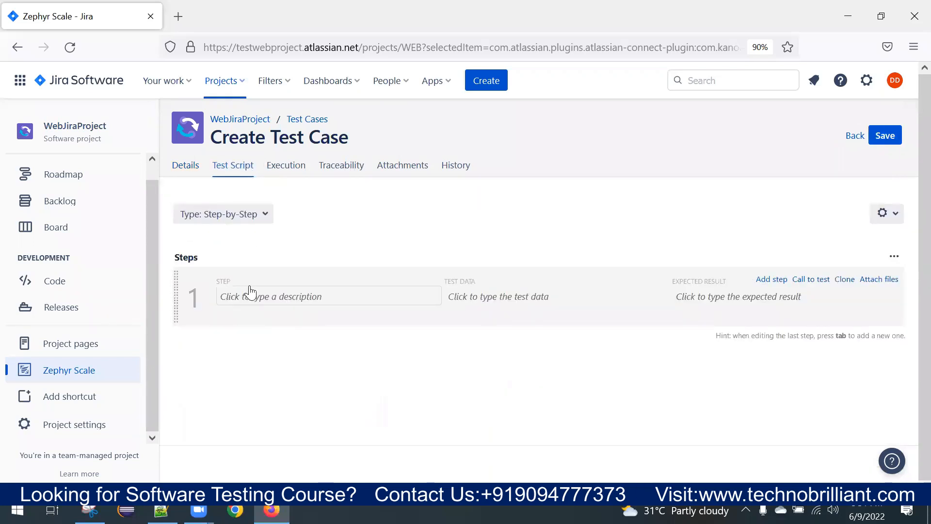
{"action": "left_click", "coordinate": [266, 301]}
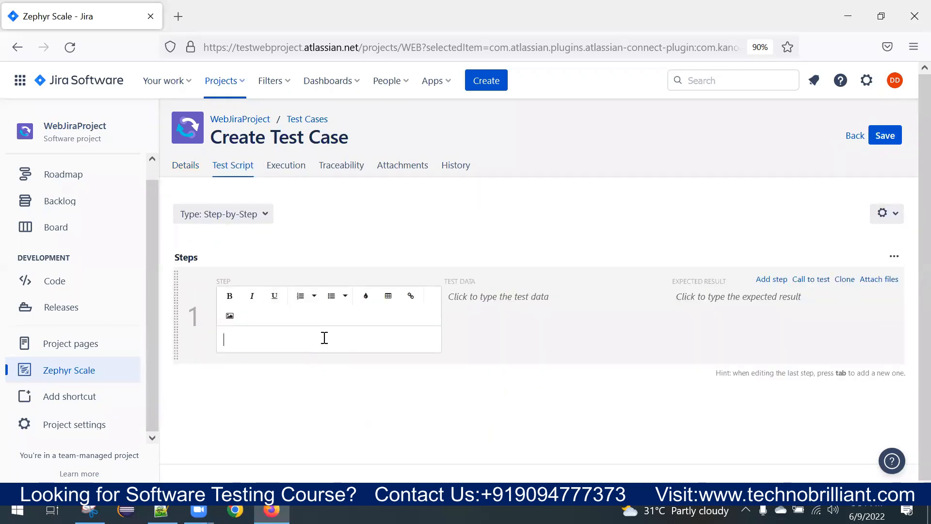
{"action": "type", "text": "E"}
{"action": "key", "text": "BackSpace"}
{"action": "key", "text": "BackSpace"}
{"action": "key", "text": "BackSpace"}
{"action": "key", "text": "BackSpace"}
{"action": "key", "text": "BackSpace"}
{"action": "key", "text": "BackSpace"}
{"action": "key", "text": "BackSpace"}
{"action": "key", "text": "BackSpace"}
{"action": "key", "text": "BackSpace"}
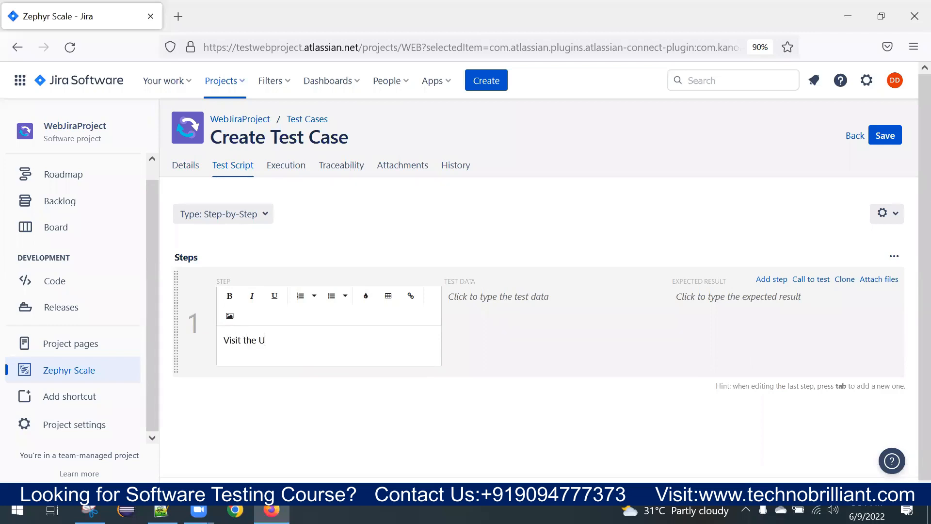
{"action": "left_click", "coordinate": [485, 296]}
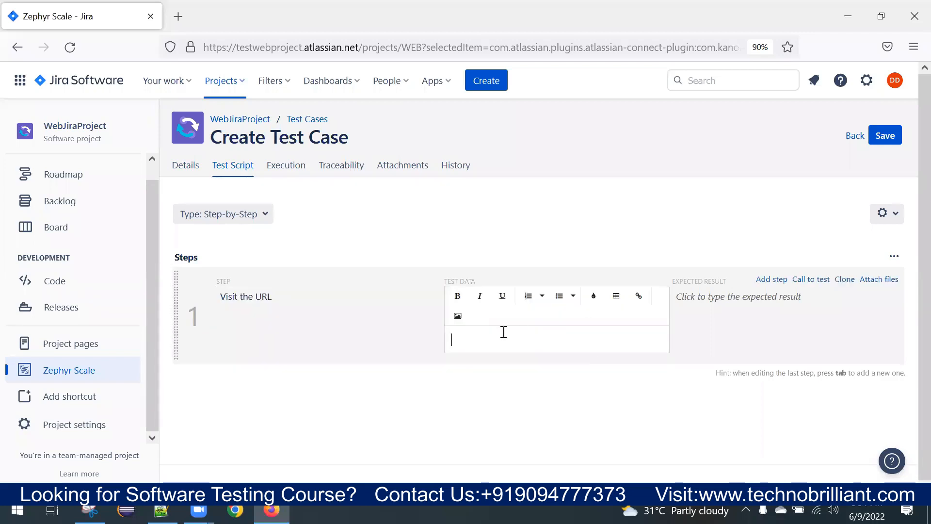
{"action": "type", "text": "www.g"}
{"action": "key", "text": "BackSpace"}
{"action": "key", "text": "BackSpace"}
{"action": "key", "text": "Tab"}
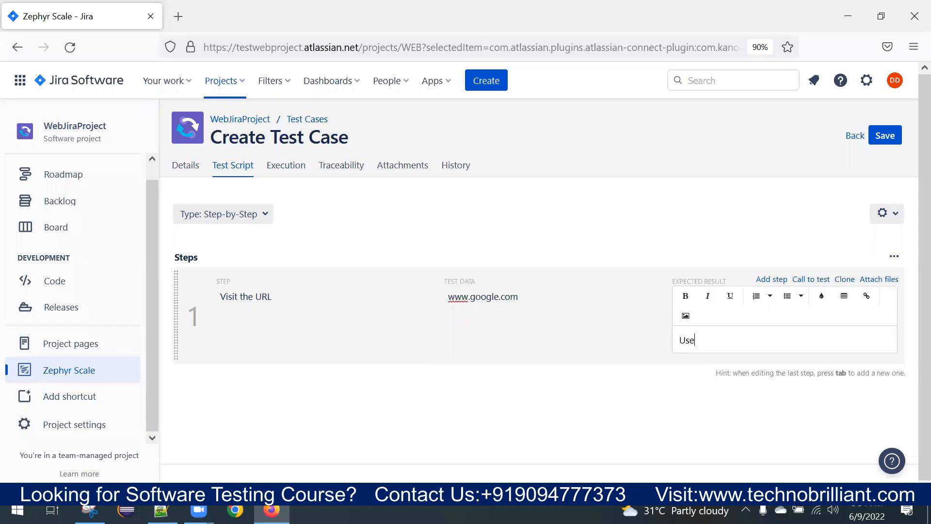
{"action": "type", "text": "User should able to visit the website"}
{"action": "left_click", "coordinate": [545, 274]}
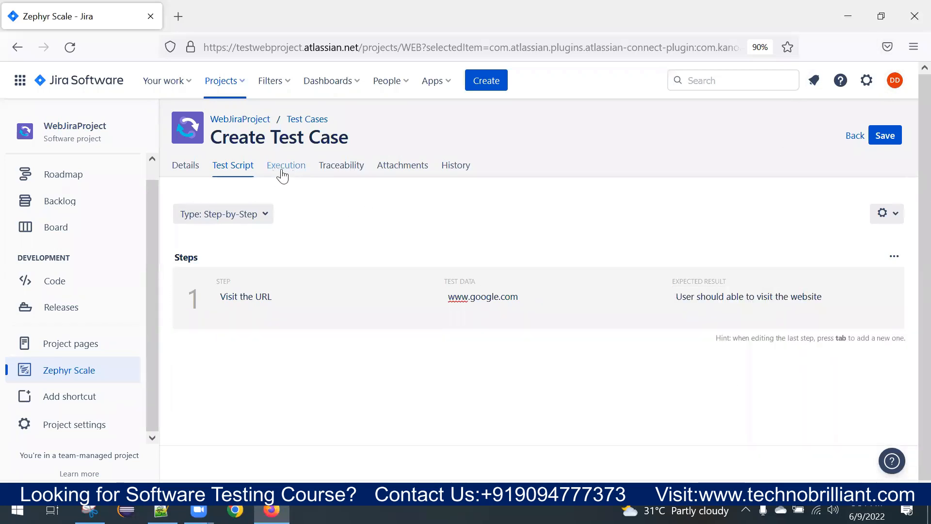
Step: Save test case TC_001 and return to the project's list of test cases
{"action": "left_click", "coordinate": [882, 139]}
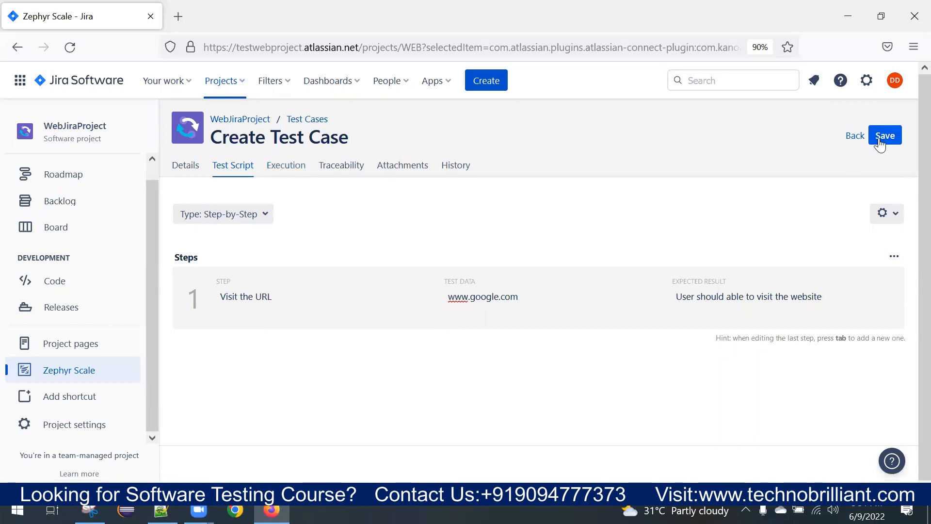
{"action": "mouse_move", "coordinate": [426, 328]}
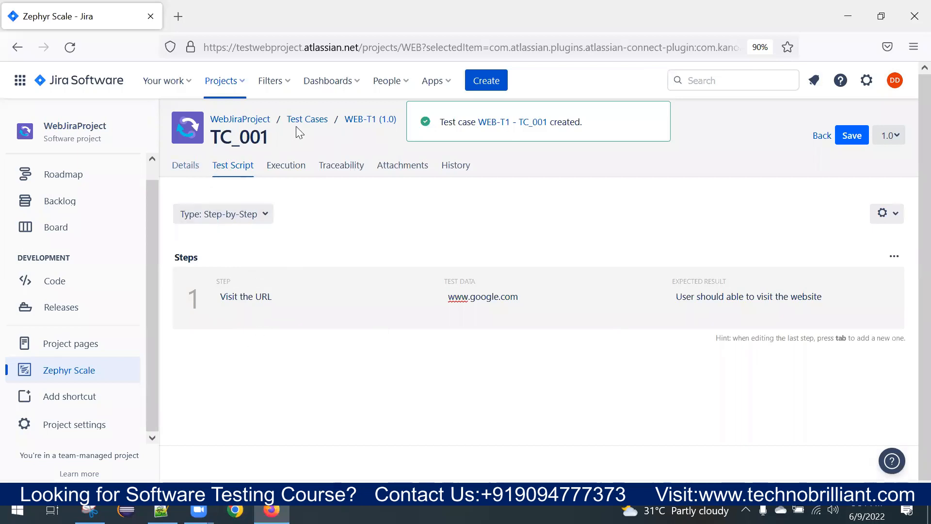
{"action": "left_click", "coordinate": [308, 120]}
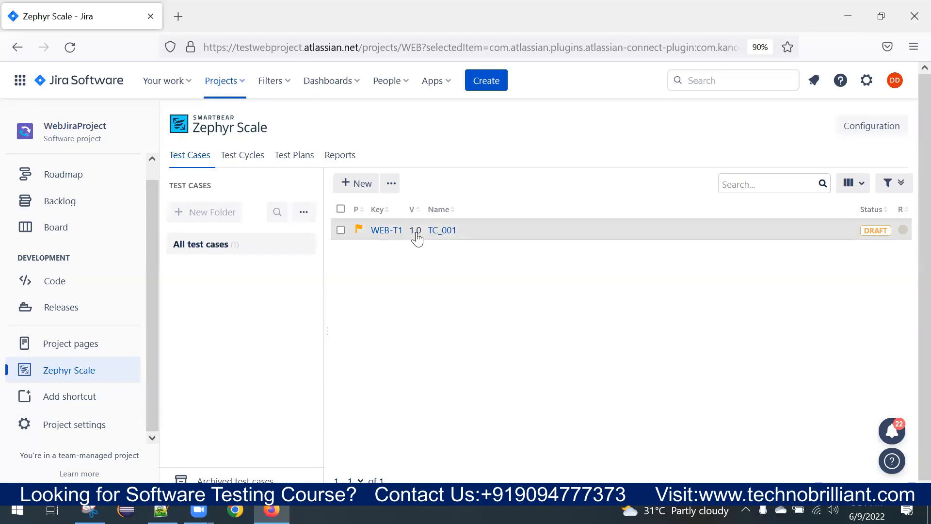
{"action": "left_click", "coordinate": [285, 155]}
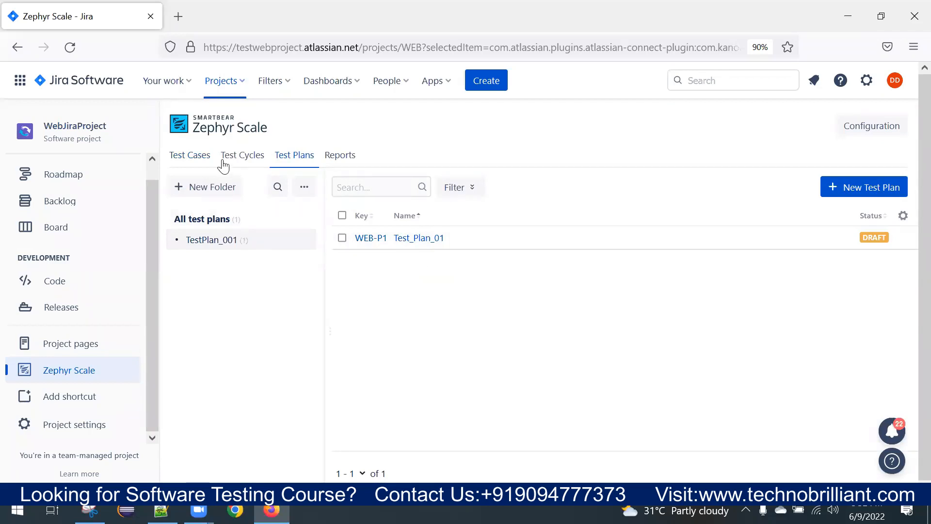
{"action": "left_click", "coordinate": [193, 156]}
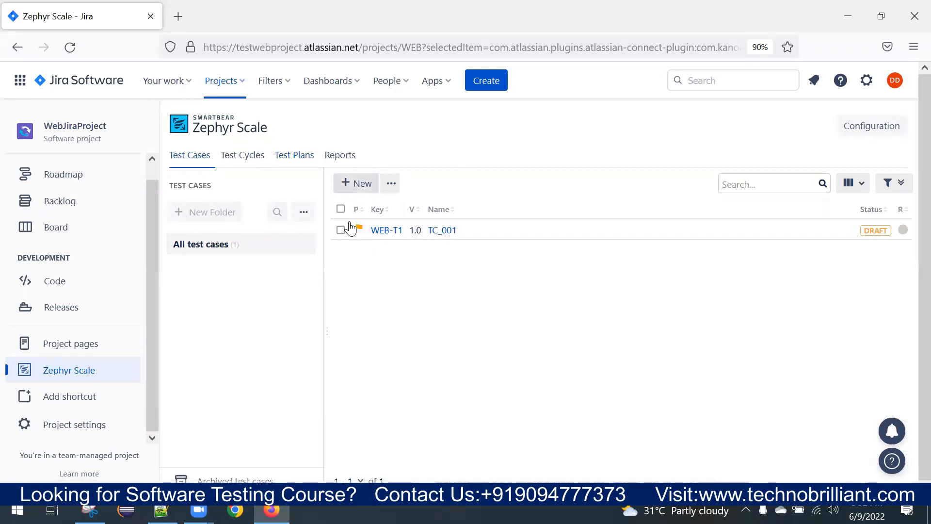
Step: Create a new test case named TC_002 with the objective "To verify the login functionality with mandatory details"
{"action": "left_click", "coordinate": [354, 192]}
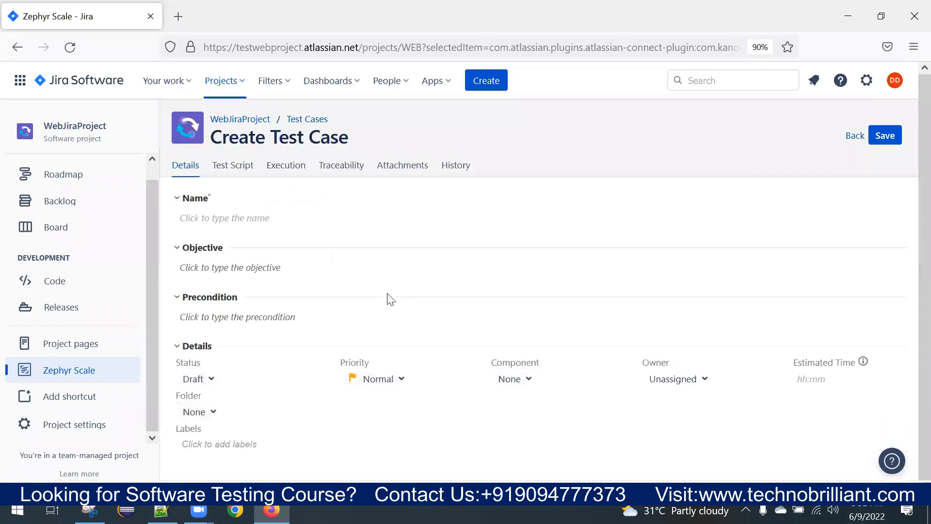
{"action": "left_click", "coordinate": [235, 219]}
{"action": "type", "text": "TC_002"}
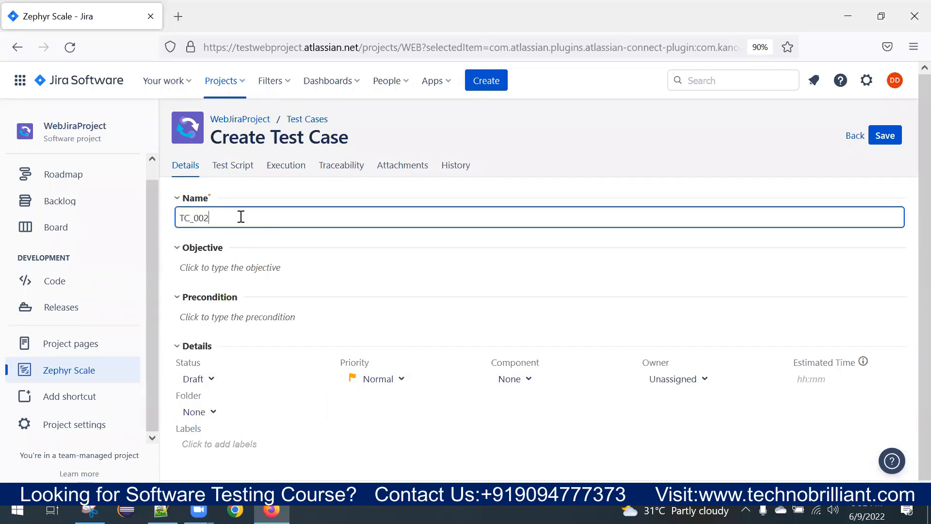
{"action": "left_click", "coordinate": [254, 268]}
{"action": "type", "text": "To verify the login function"}
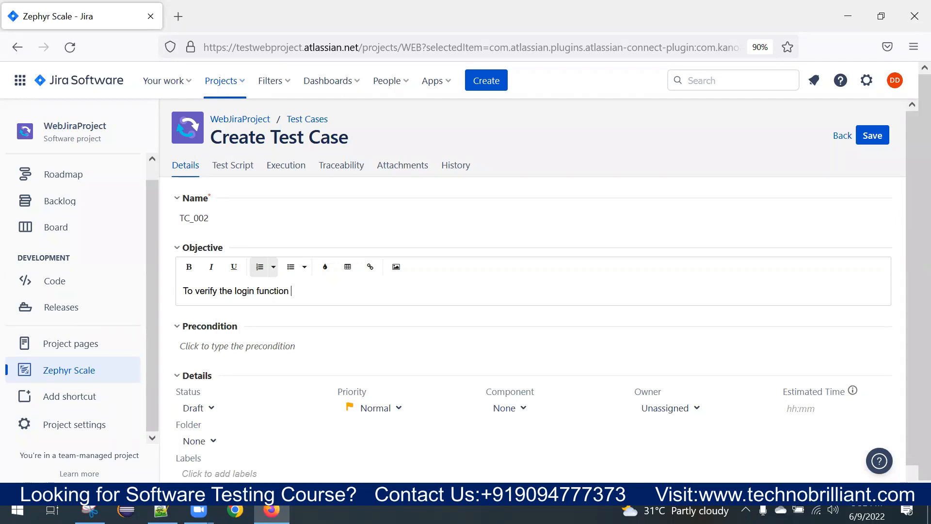
{"action": "type", "text": "with mandatory details"}
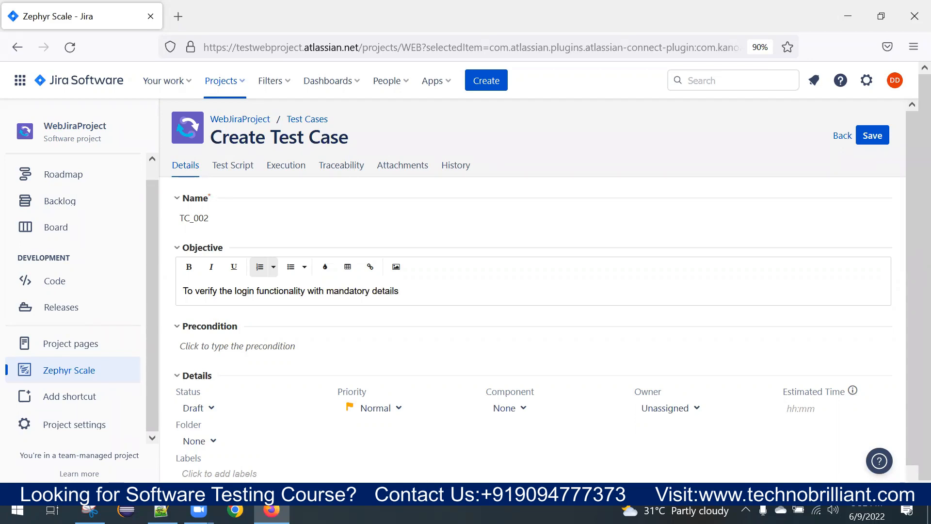
{"action": "left_click", "coordinate": [235, 345]}
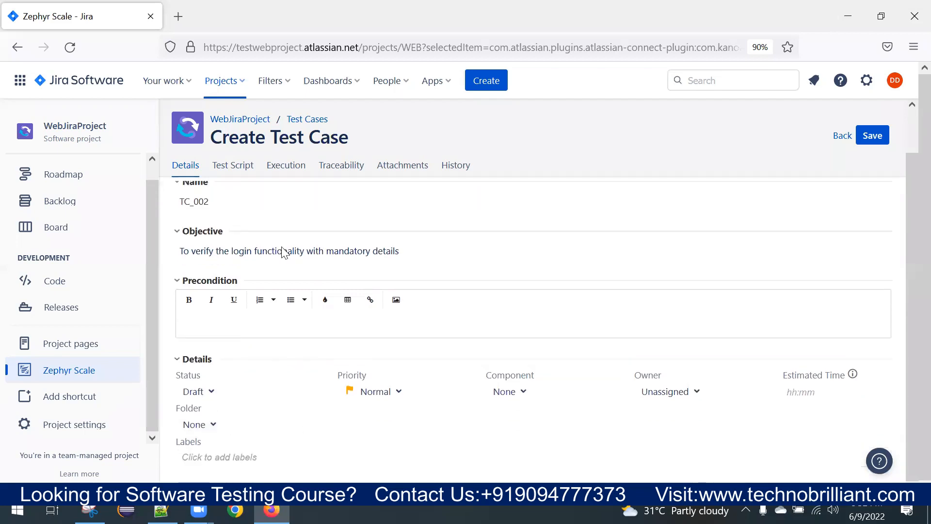
Step: Preview the test script steps of TC_002 in List view and return them to Grid view
{"action": "left_click", "coordinate": [237, 165]}
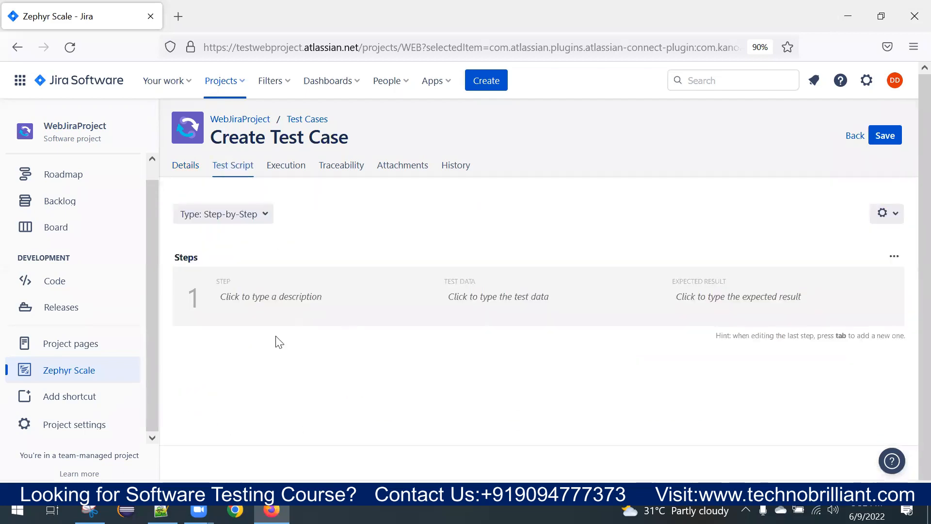
{"action": "left_click", "coordinate": [270, 304]}
{"action": "left_click", "coordinate": [893, 255]}
{"action": "left_click", "coordinate": [594, 404]}
{"action": "left_click", "coordinate": [894, 256]}
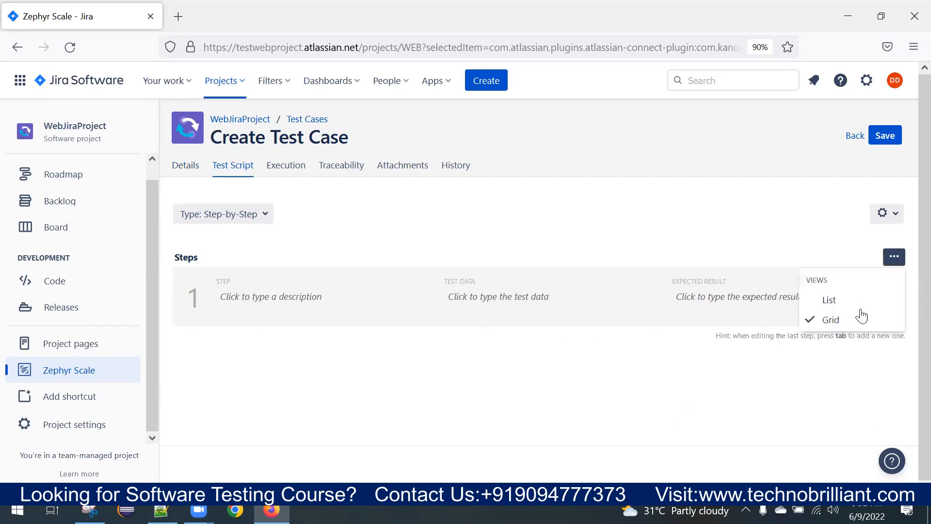
{"action": "left_click", "coordinate": [860, 310]}
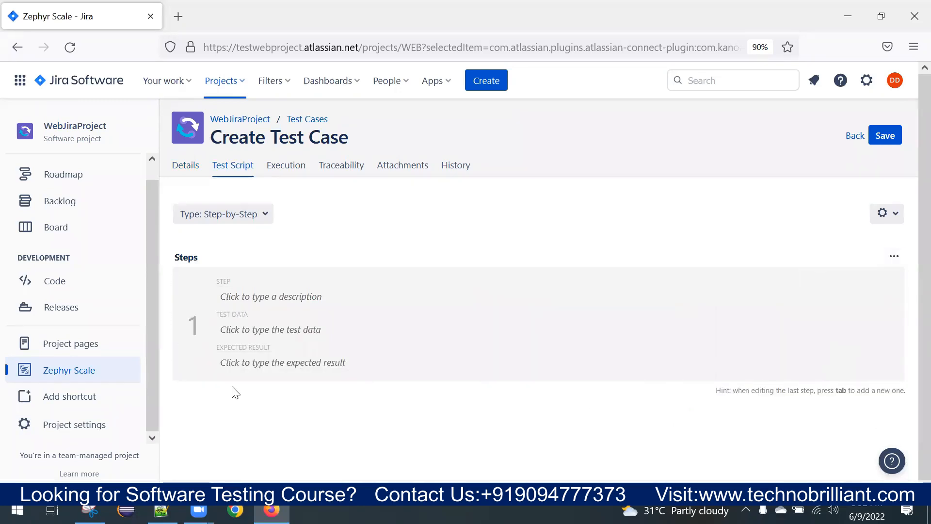
{"action": "left_click", "coordinate": [893, 257]}
{"action": "left_click", "coordinate": [844, 319]}
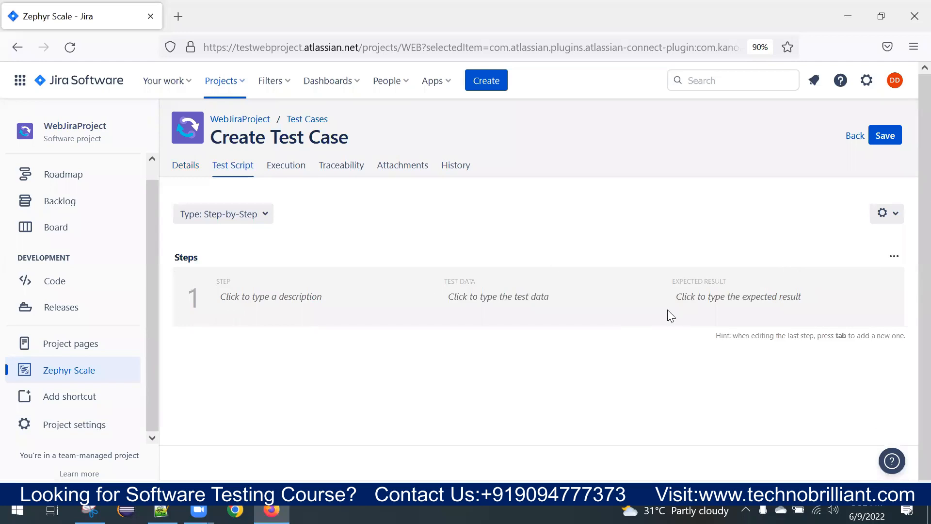
Step: Examine the available script types and the test data and parameter options of the test script
{"action": "left_click", "coordinate": [257, 215]}
{"action": "left_click", "coordinate": [273, 351]}
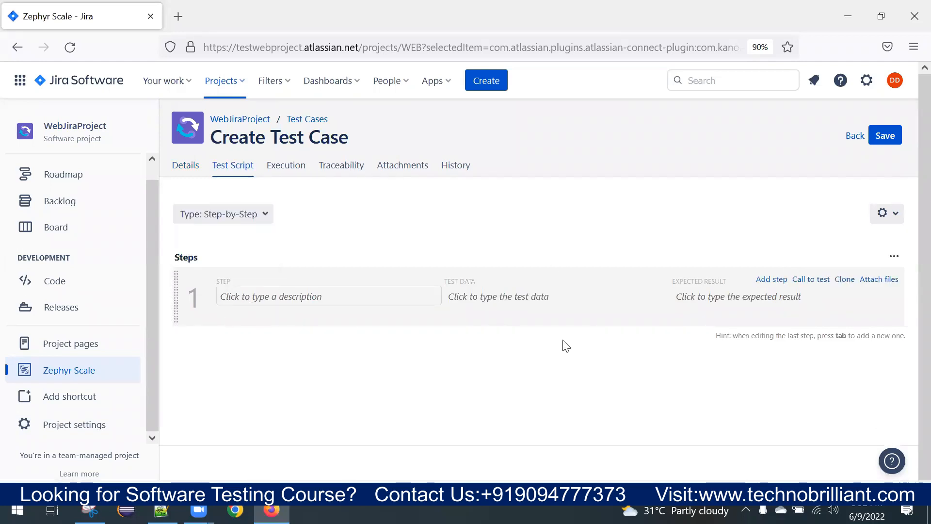
{"action": "left_click", "coordinate": [885, 213]}
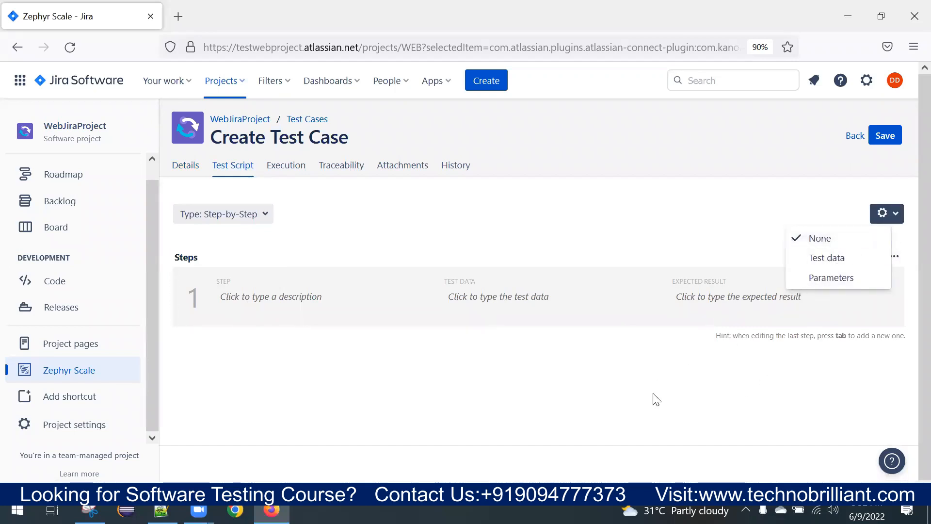
{"action": "left_click", "coordinate": [617, 337]}
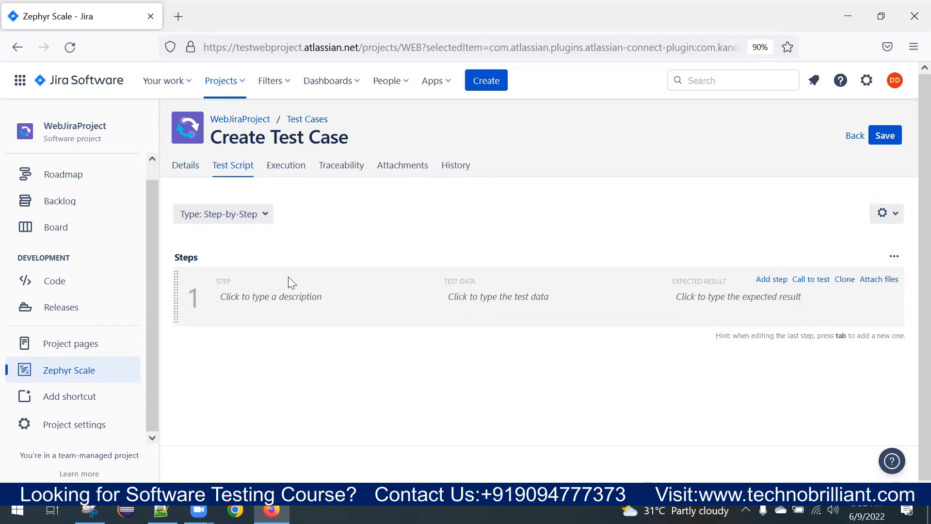
Step: Save test case TC_002 with a blank first step description and return to the list of test cases
{"action": "left_click", "coordinate": [347, 300]}
{"action": "key", "text": "Return"}
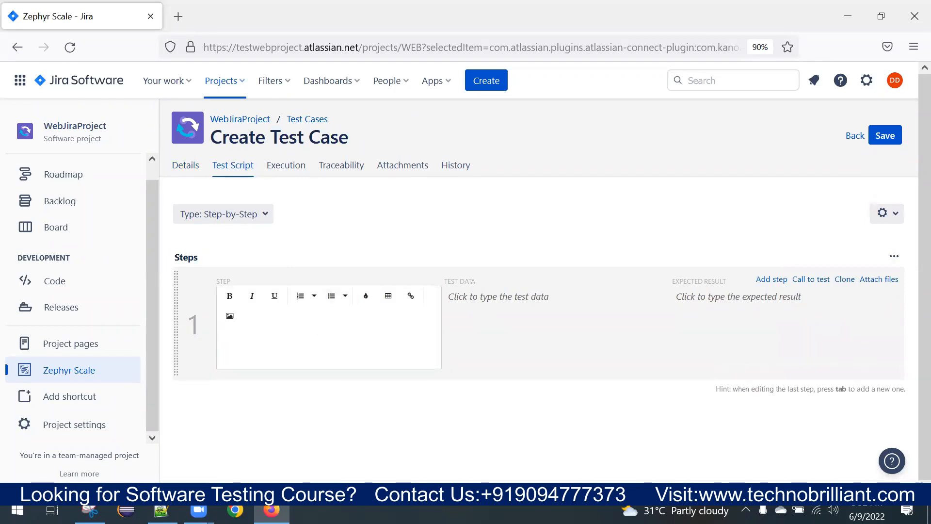
{"action": "left_click", "coordinate": [403, 415]}
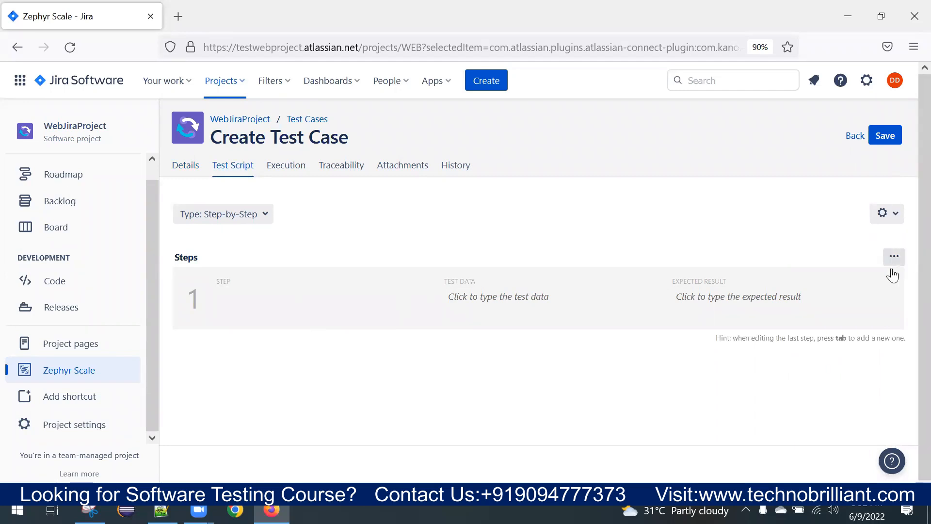
{"action": "left_click", "coordinate": [884, 135]}
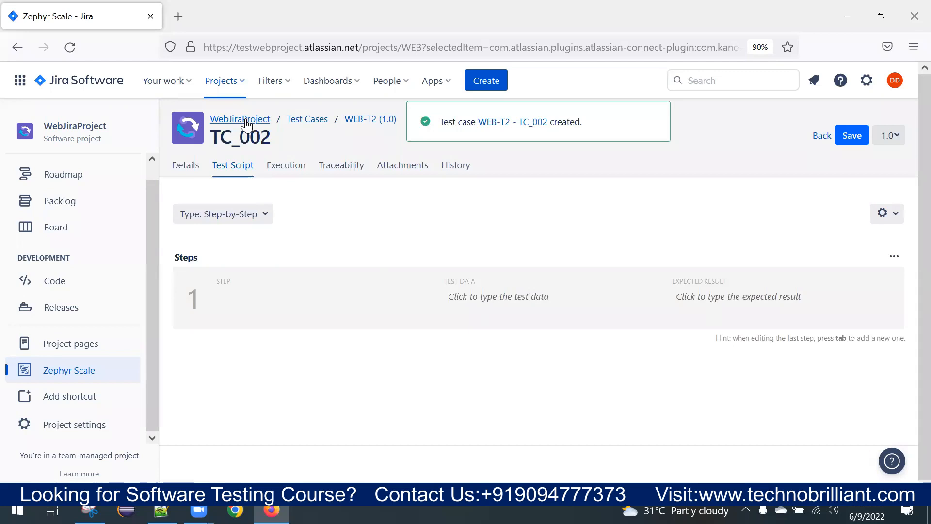
{"action": "left_click", "coordinate": [306, 121]}
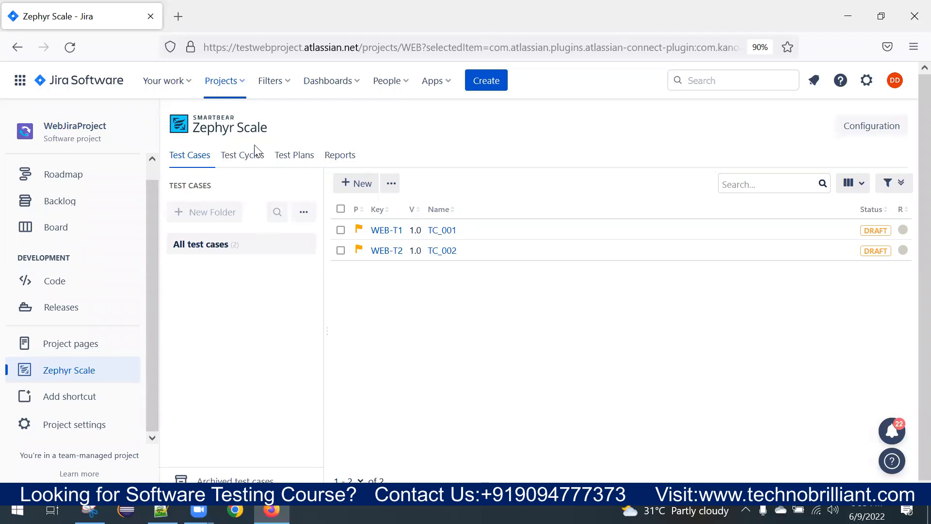
Step: Create and save a new test cycle named "Smoke Testing Test Cases"
{"action": "left_click", "coordinate": [242, 157]}
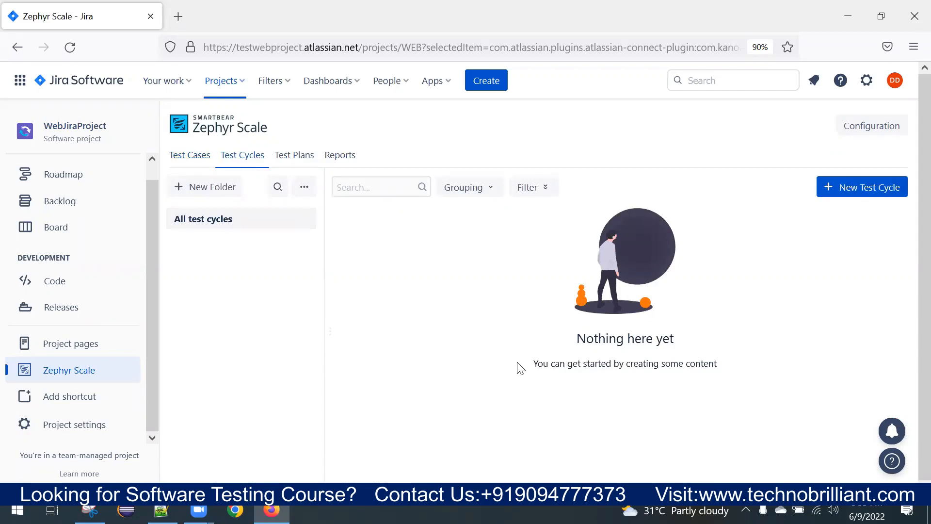
{"action": "left_click", "coordinate": [848, 189]}
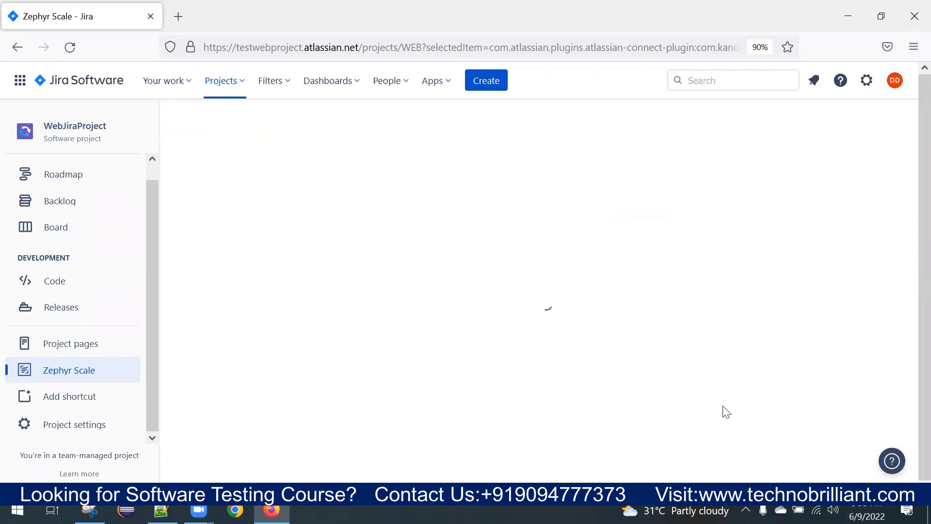
{"action": "left_click", "coordinate": [237, 217]}
{"action": "type", "text": "Smoke Testing Test Cases"}
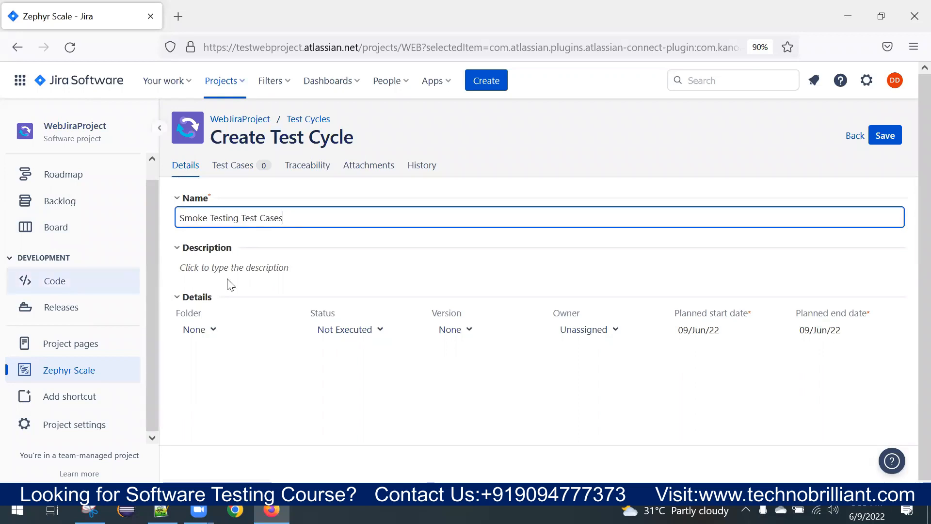
{"action": "left_click", "coordinate": [881, 136]}
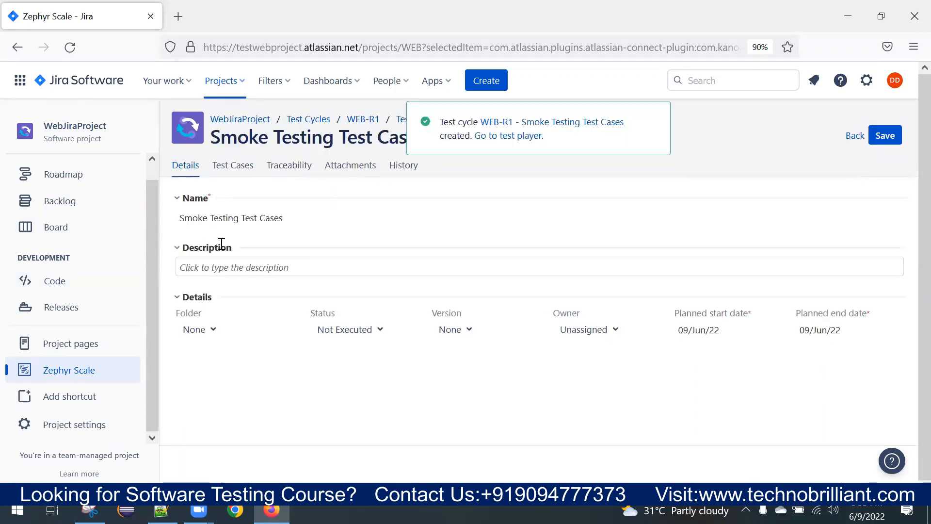
Step: Add existing test case TC_001 to the smoke testing cycle, save it and return to the list of test cycles
{"action": "left_click", "coordinate": [239, 167]}
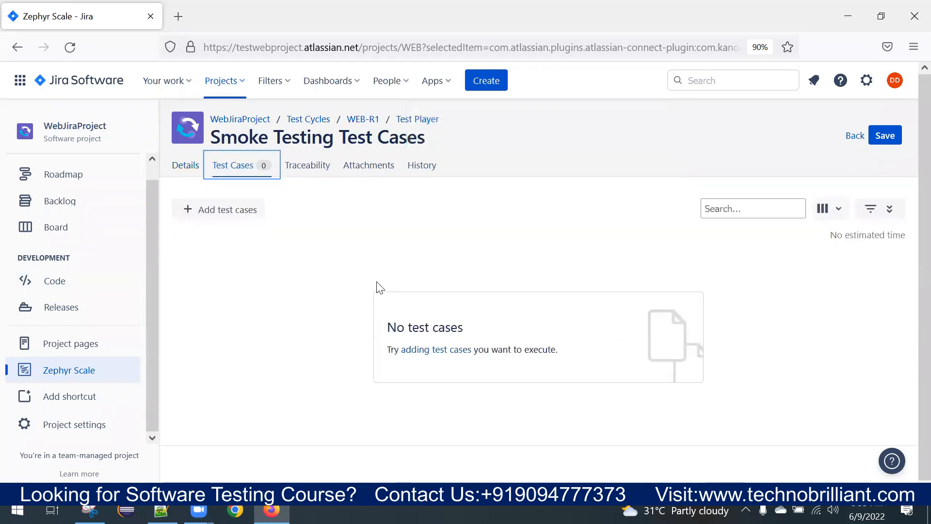
{"action": "left_click", "coordinate": [229, 216]}
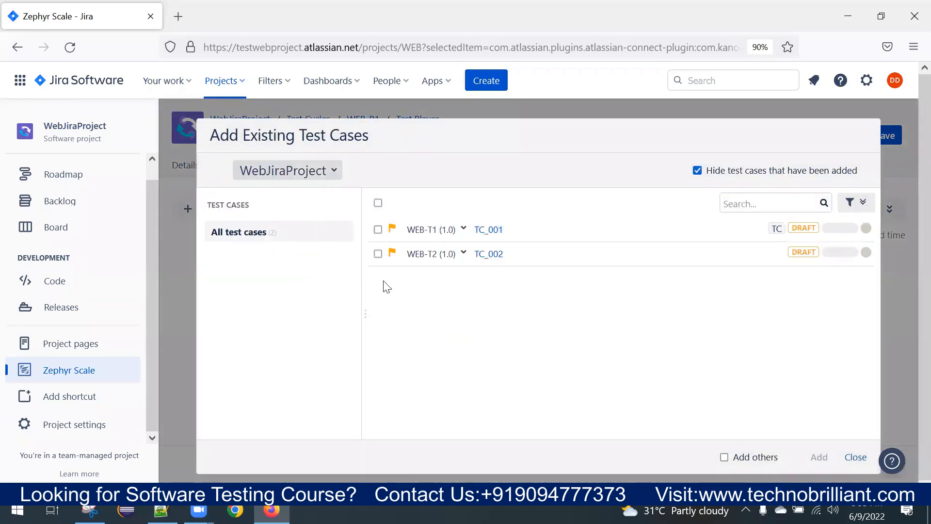
{"action": "left_click", "coordinate": [377, 229]}
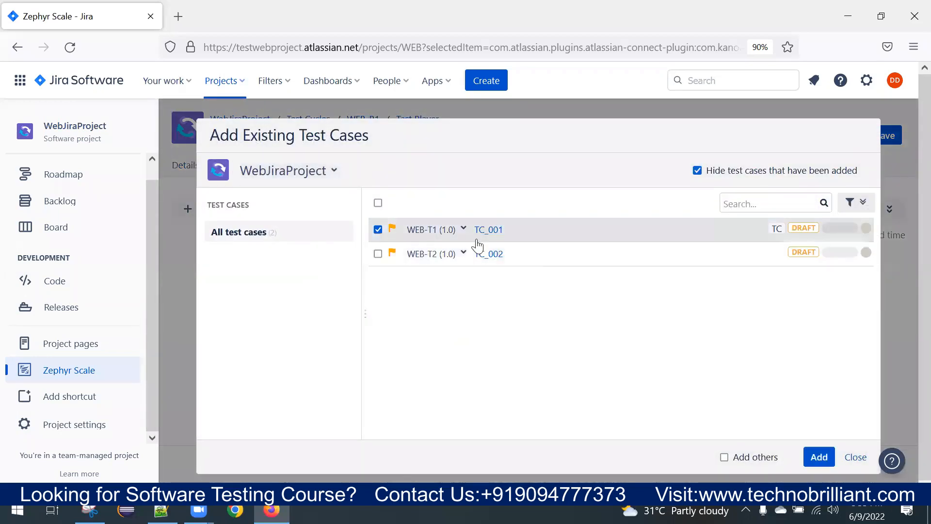
{"action": "left_click", "coordinate": [818, 457]}
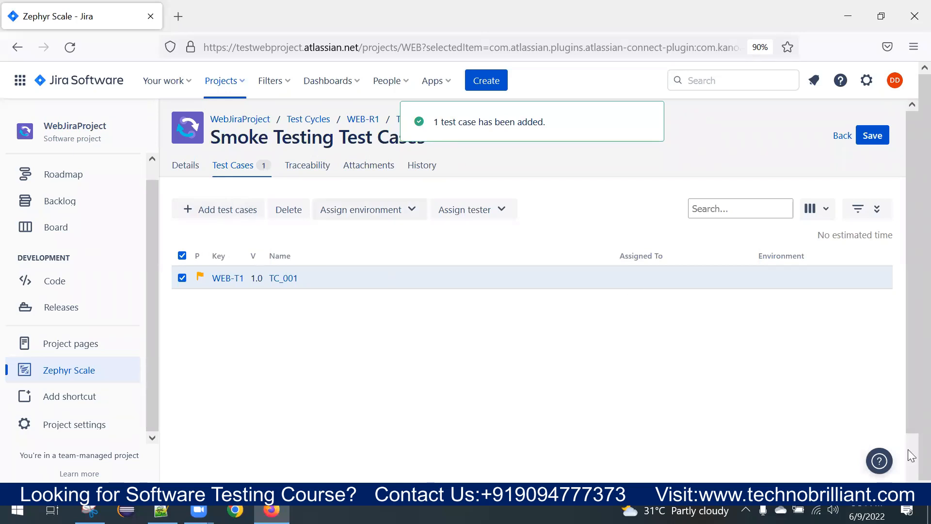
{"action": "left_click", "coordinate": [870, 136]}
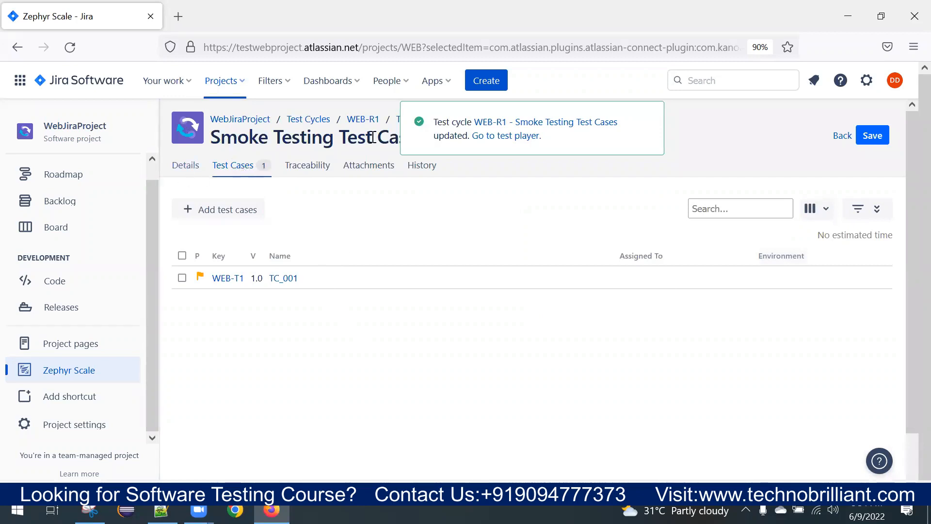
{"action": "left_click", "coordinate": [308, 120]}
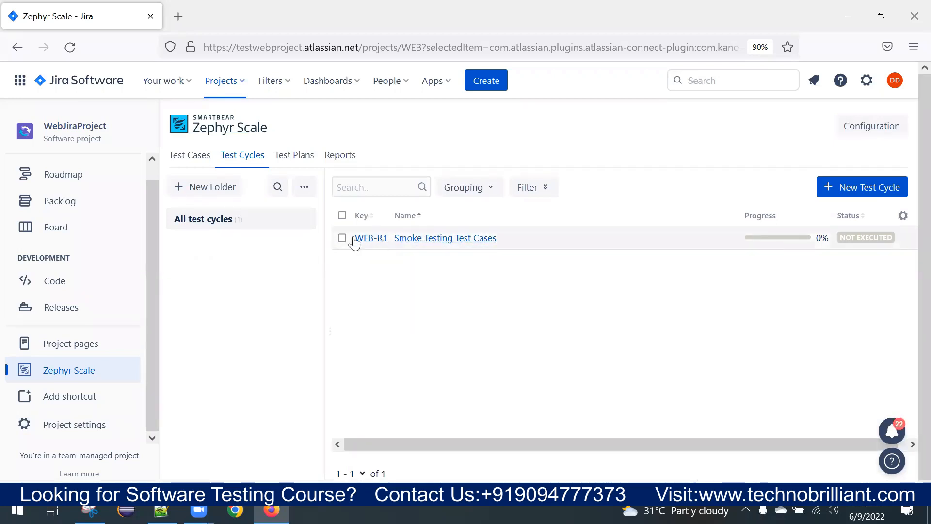
Step: Create and save another test cycle named "Regression Test Suite"
{"action": "left_click", "coordinate": [828, 197]}
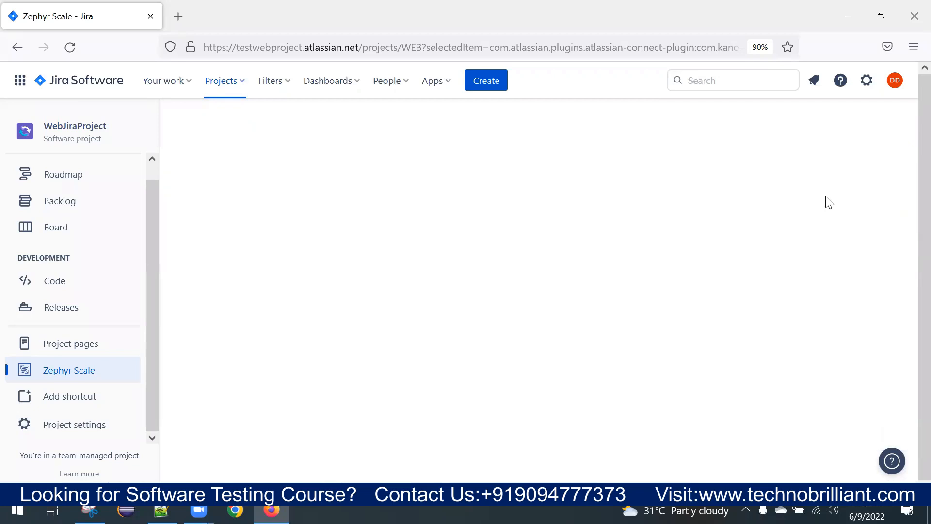
{"action": "left_click", "coordinate": [226, 217]}
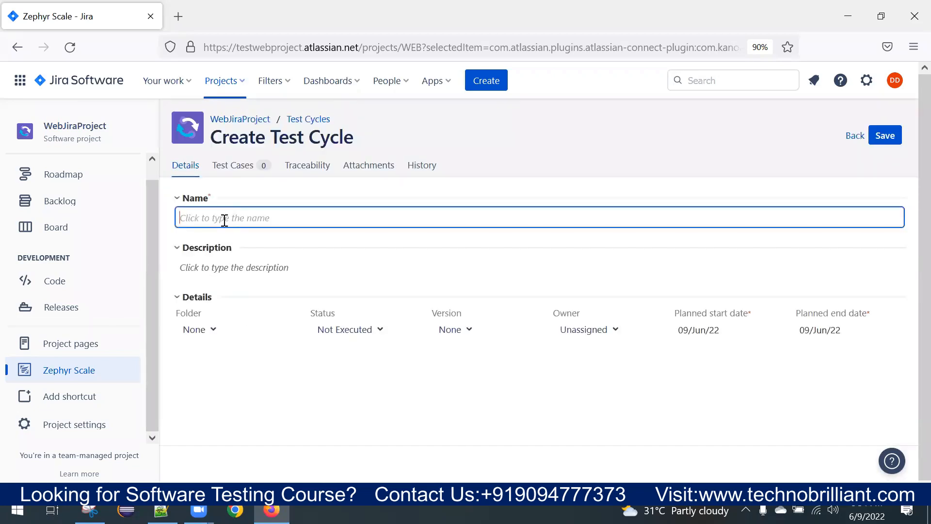
{"action": "type", "text": "Regression Test Suite"}
{"action": "left_click", "coordinate": [870, 136]}
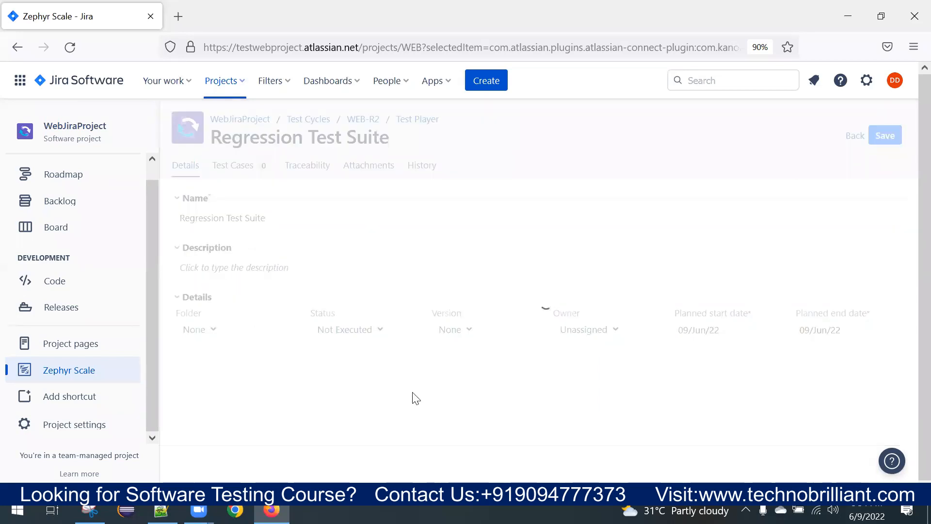
Step: Add existing test cases TC_001 and TC_002 to the Regression Test Suite cycle and save it
{"action": "left_click", "coordinate": [233, 165]}
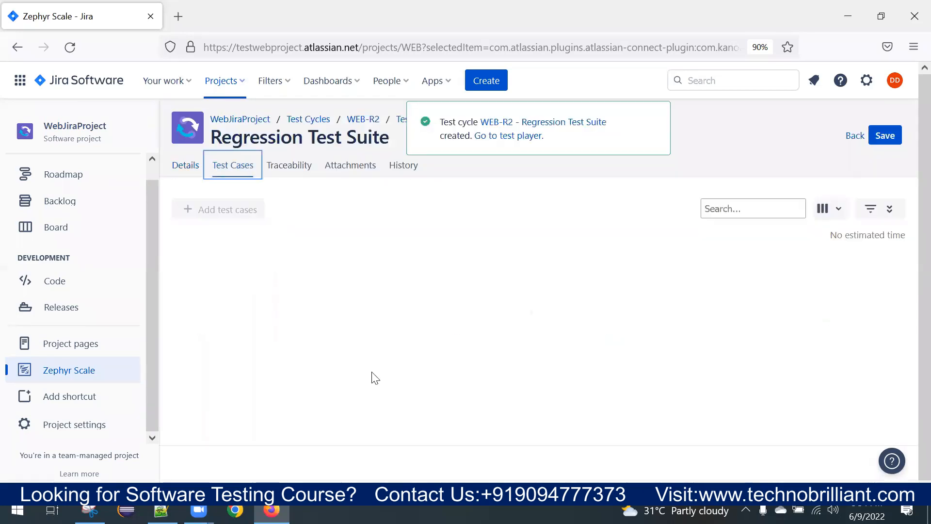
{"action": "left_click", "coordinate": [221, 216]}
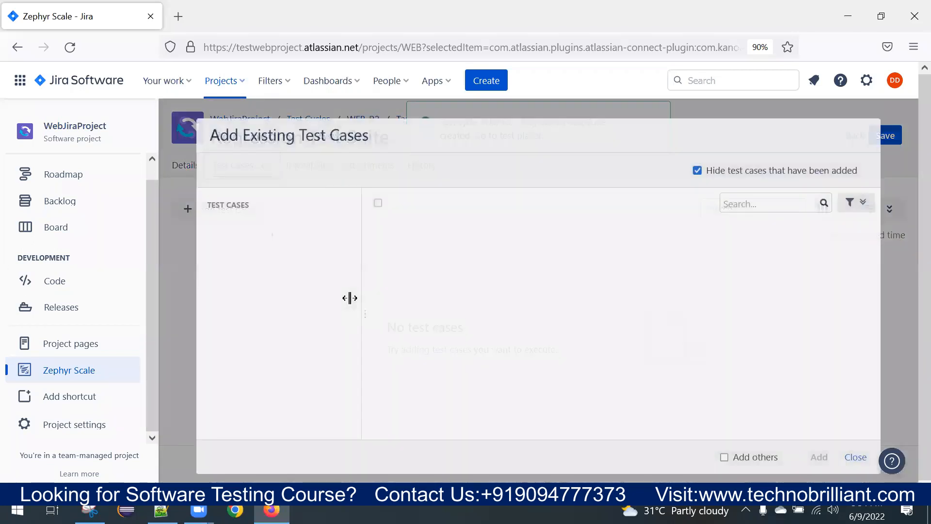
{"action": "left_click", "coordinate": [377, 231]}
{"action": "left_click", "coordinate": [377, 254]}
{"action": "left_click", "coordinate": [818, 457]}
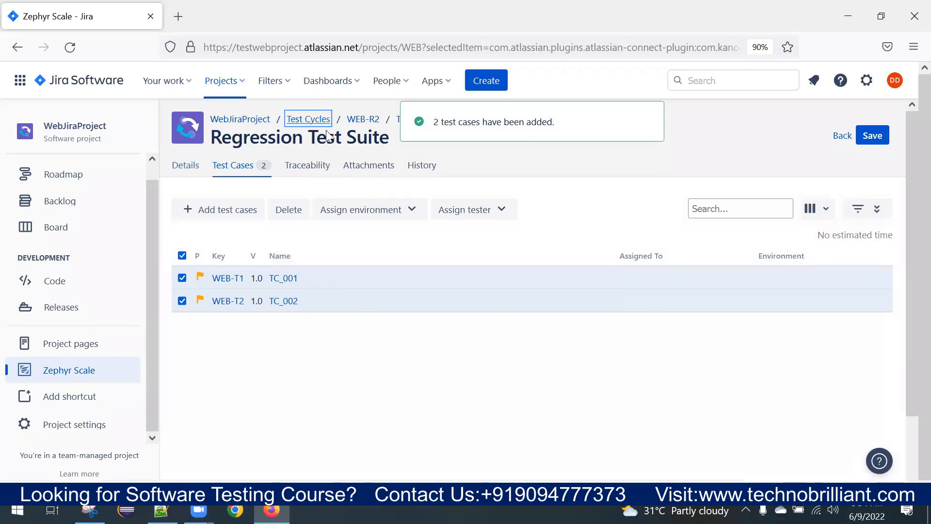
{"action": "left_click", "coordinate": [310, 119]}
{"action": "left_click", "coordinate": [577, 305]}
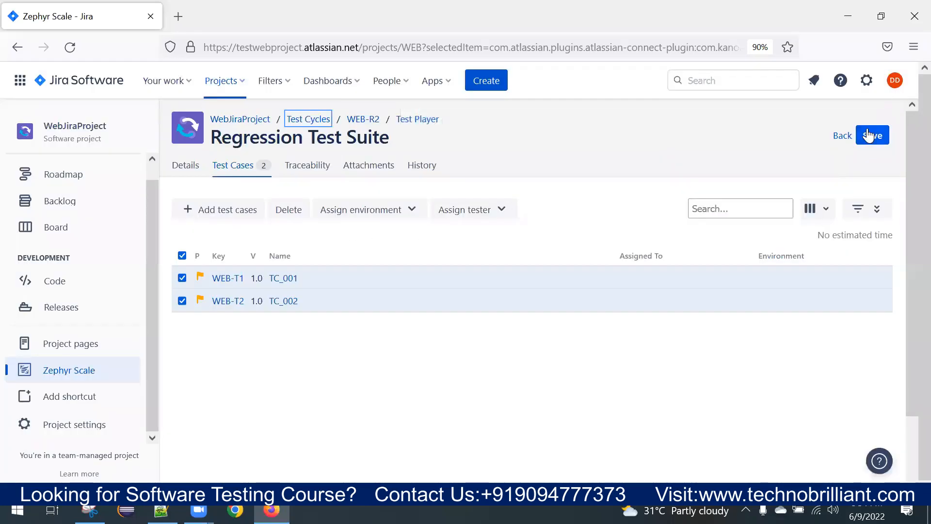
{"action": "left_click", "coordinate": [870, 136]}
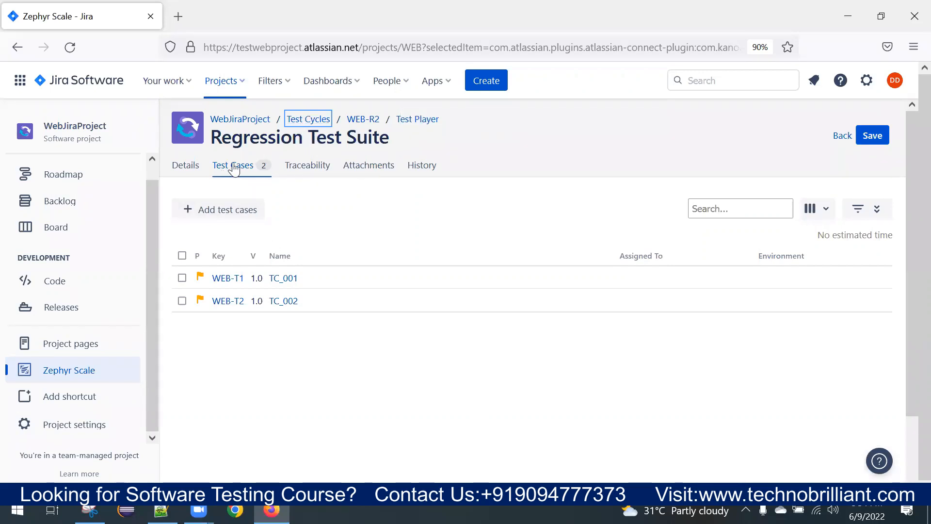
Step: Return to the WebJiraProject board, reopen Zephyr Scale and review its test cases and test plans
{"action": "left_click", "coordinate": [245, 120]}
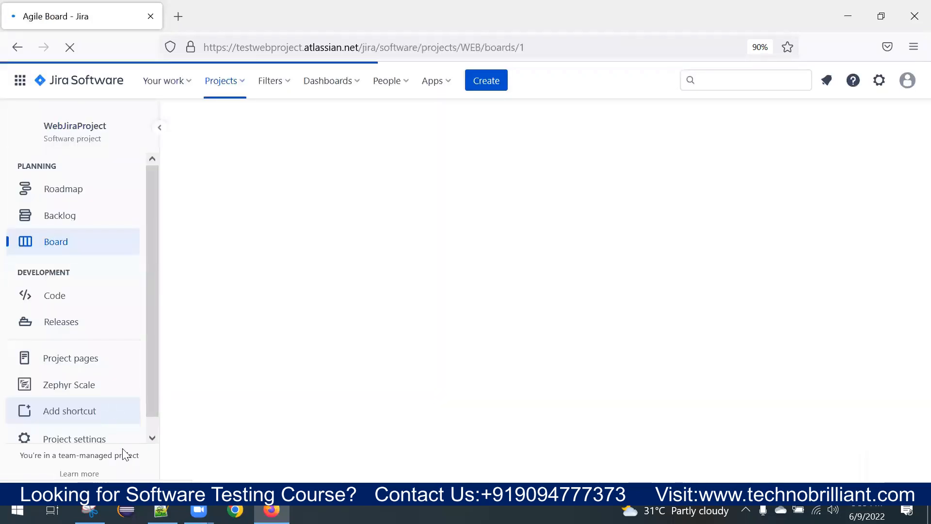
{"action": "left_click", "coordinate": [77, 383]}
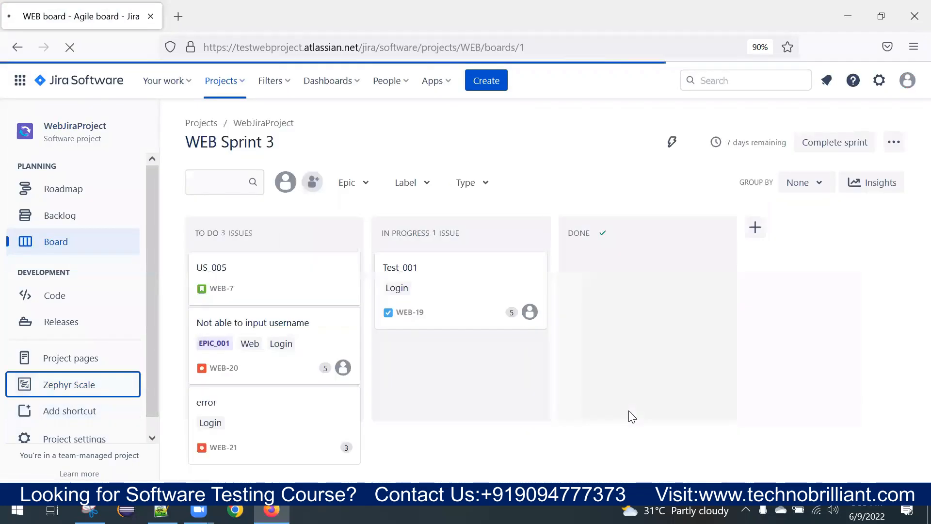
{"action": "left_click", "coordinate": [56, 391]}
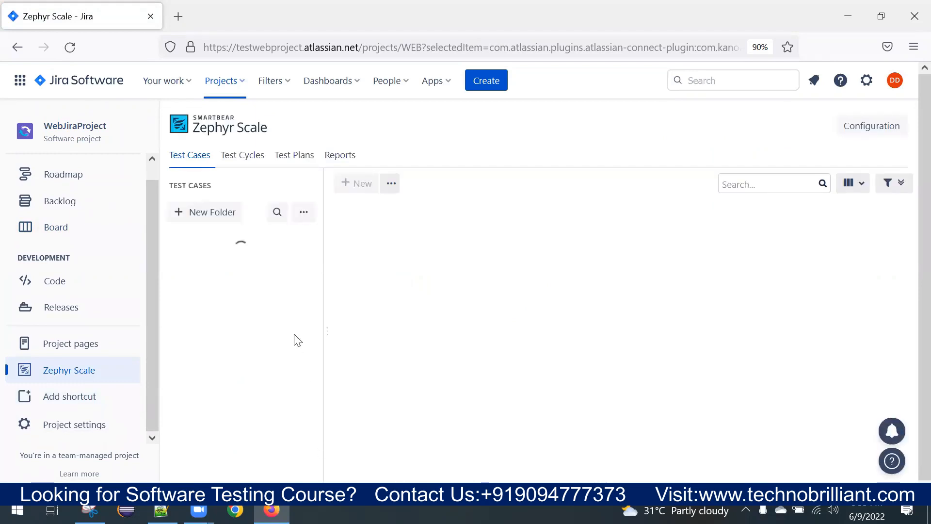
{"action": "left_click", "coordinate": [195, 167]}
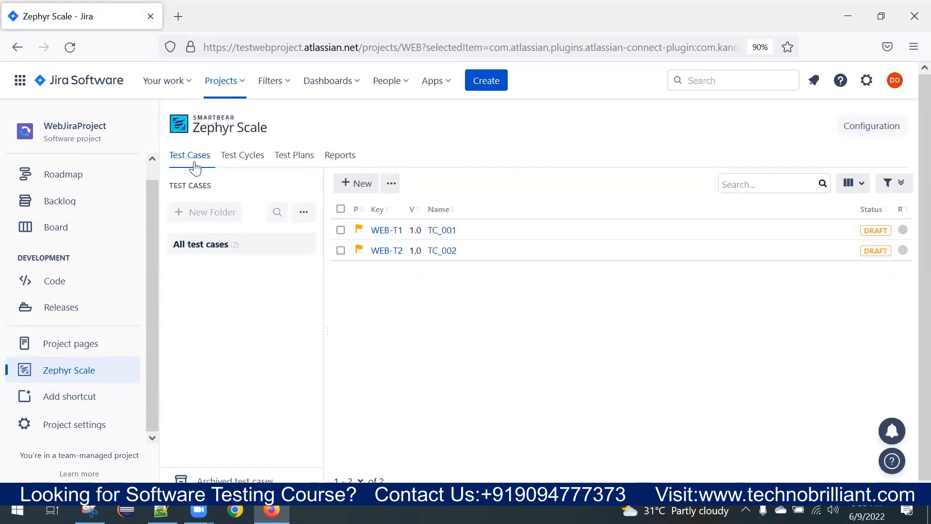
{"action": "left_click", "coordinate": [301, 162]}
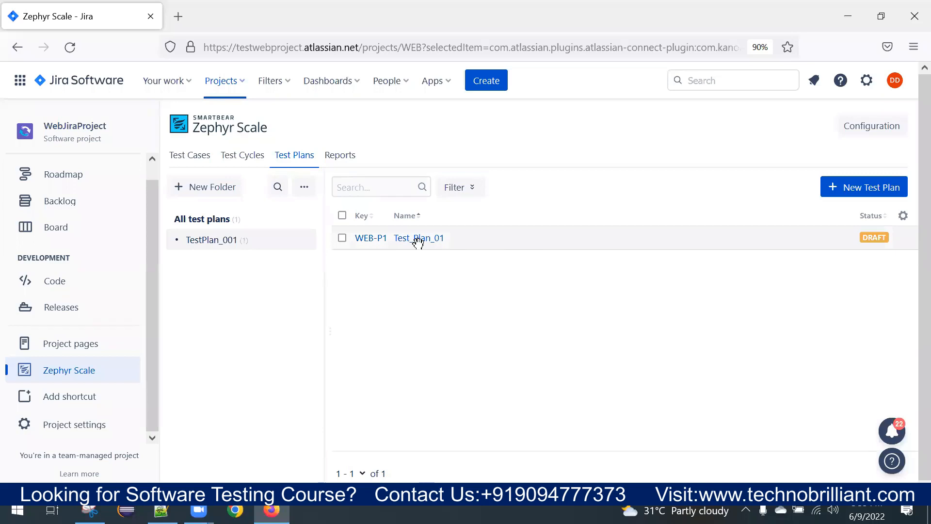
{"action": "left_click", "coordinate": [198, 156]}
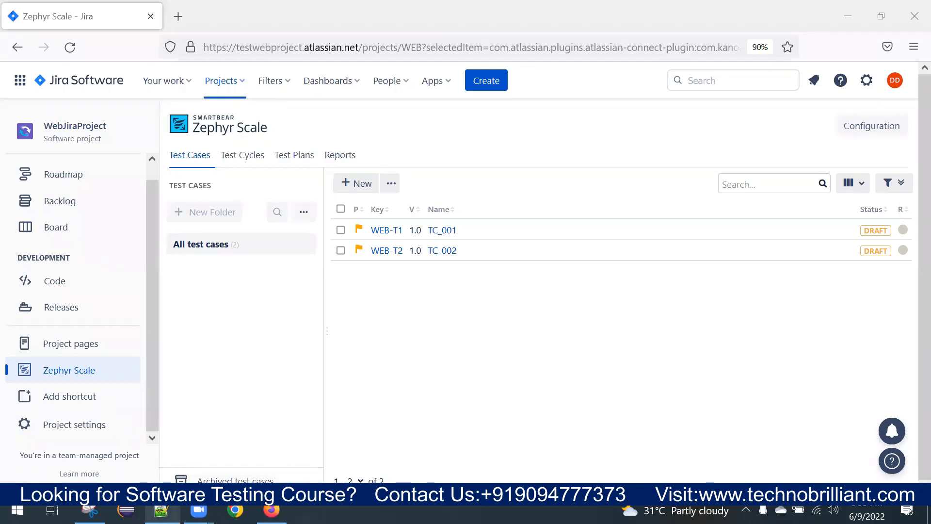
Step: Switch to the Notepad++ notes and add two line breaks after the Step 3 line on test scenarios and test cases
{"action": "left_click", "coordinate": [161, 510]}
{"action": "left_click", "coordinate": [101, 360]}
{"action": "left_click_drag", "start_coordinate": [147, 315], "coordinate": [296, 314]}
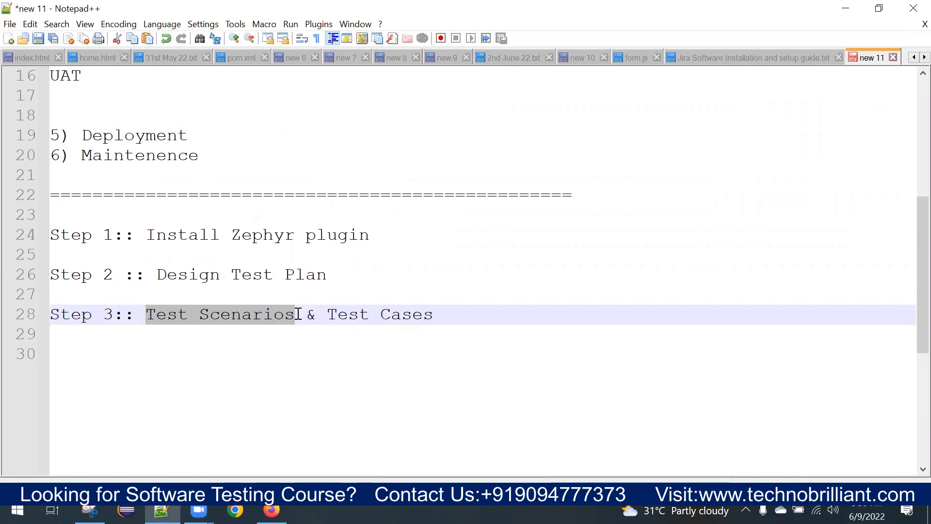
{"action": "left_click", "coordinate": [486, 309]}
{"action": "key", "text": "Return"}
{"action": "key", "text": "Return"}
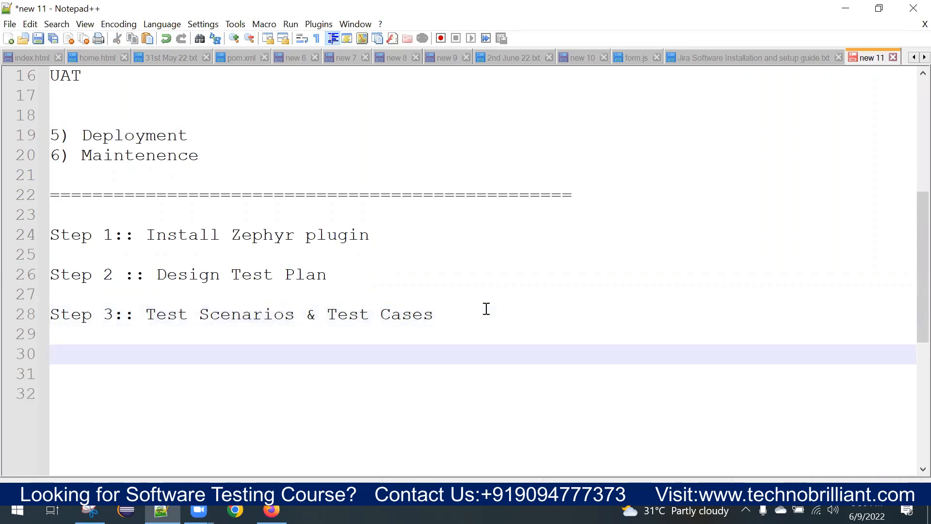
Step: Check the test cycles list in Jira and write "Step 4:: Test Suite/Cycle ==> Grouping of your existing test cases" in the Notepad++ notes
{"action": "left_click", "coordinate": [272, 511]}
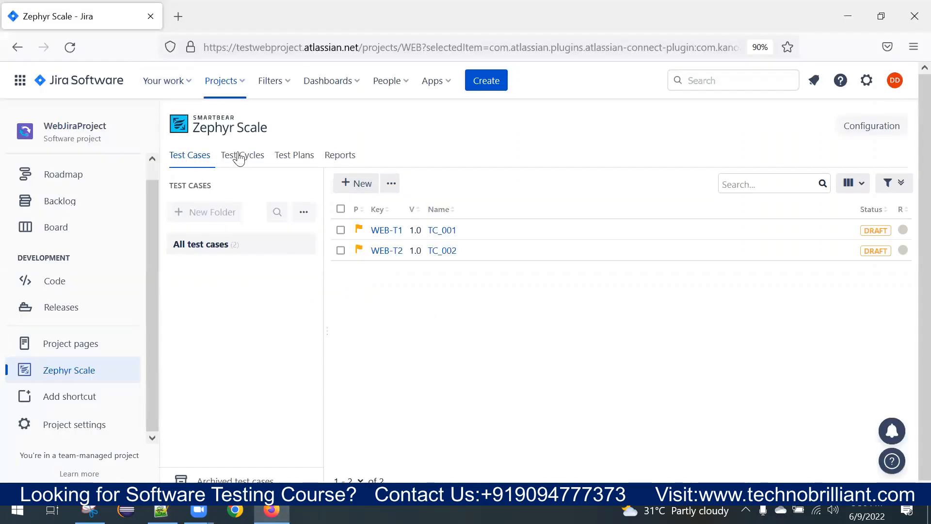
{"action": "left_click", "coordinate": [237, 154]}
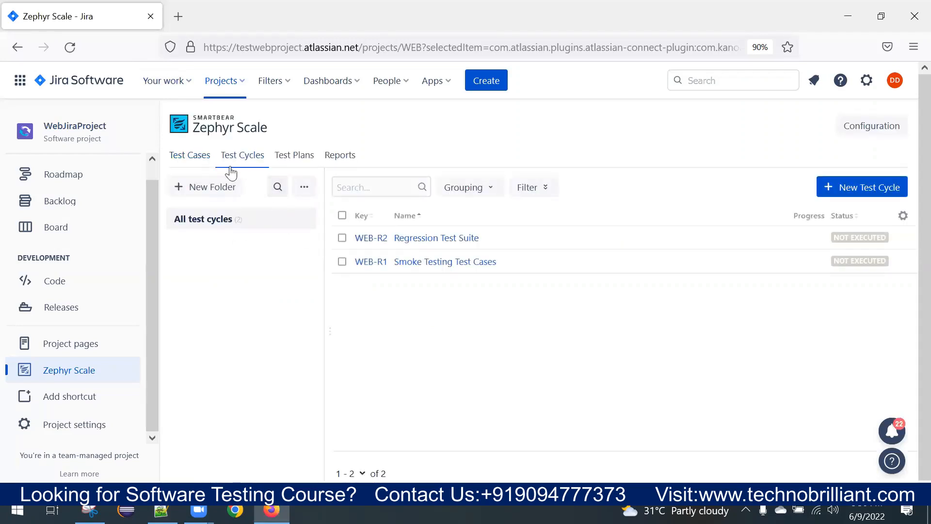
{"action": "left_click", "coordinate": [163, 511]}
{"action": "type", "text": "St"}
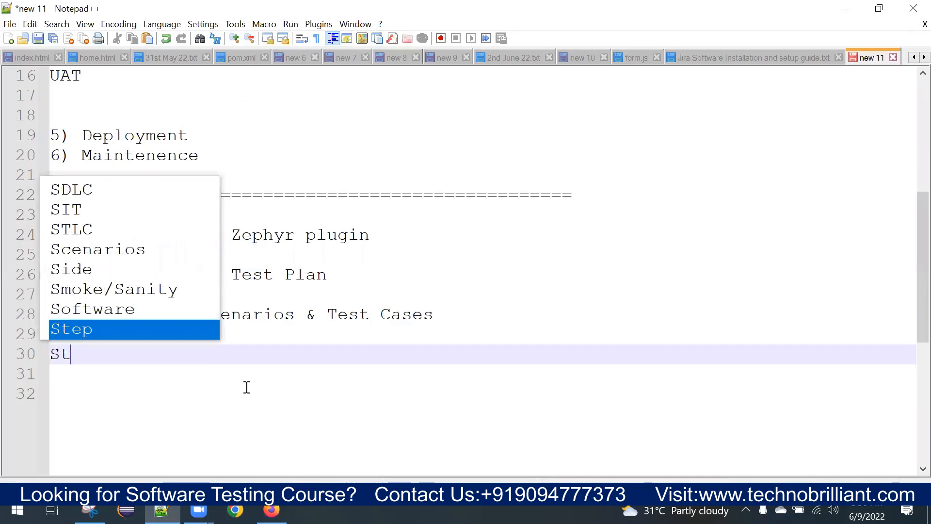
{"action": "type", "text": "ep 4:: Test S"}
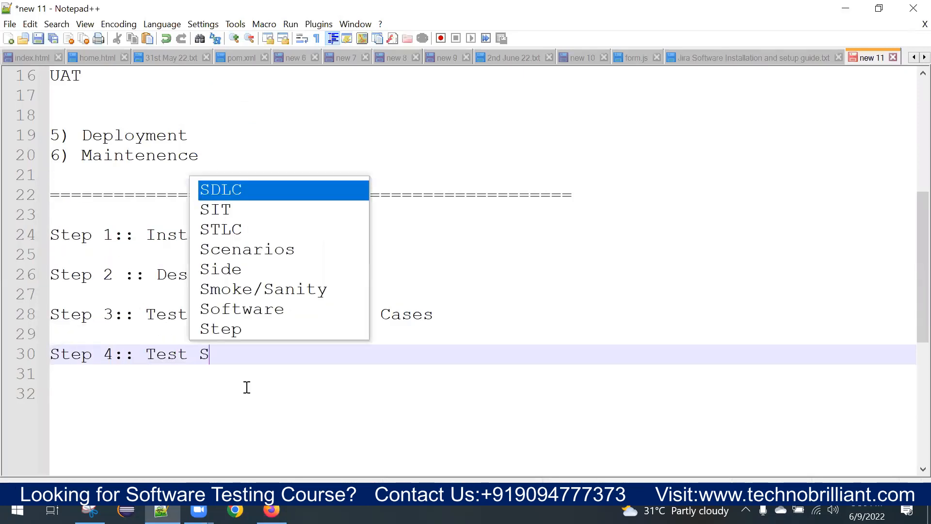
{"action": "type", "text": "uite "}
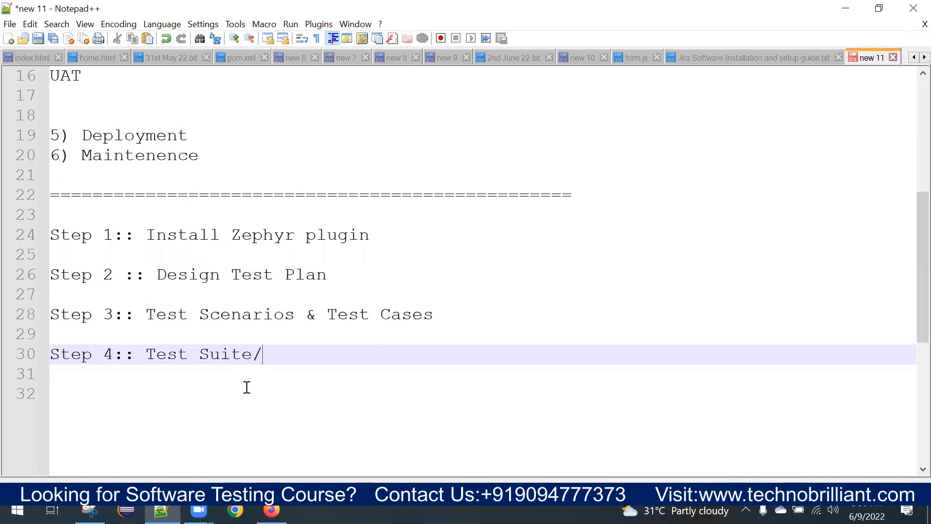
{"action": "type", "text": "Cycle ==> Groupoi"}
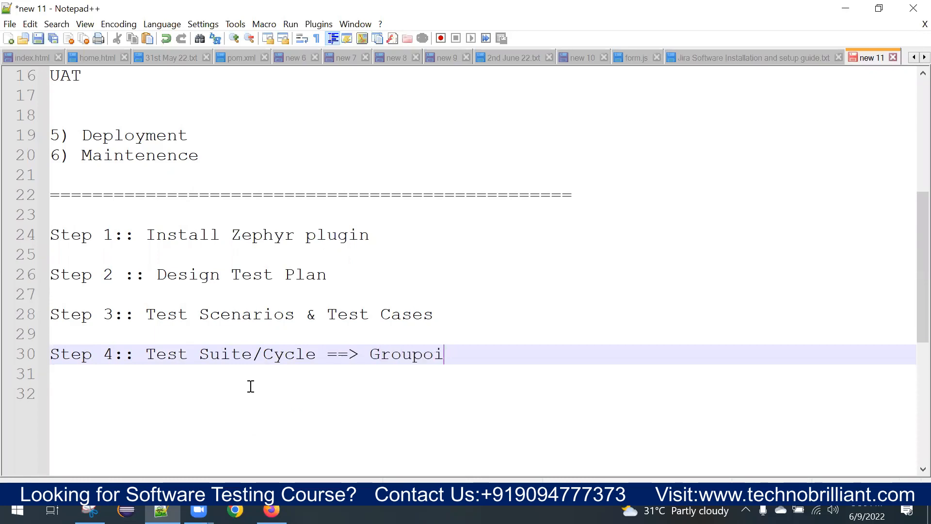
{"action": "key", "text": "BackSpace"}
{"action": "key", "text": "BackSpace"}
{"action": "type", "text": "ing of"}
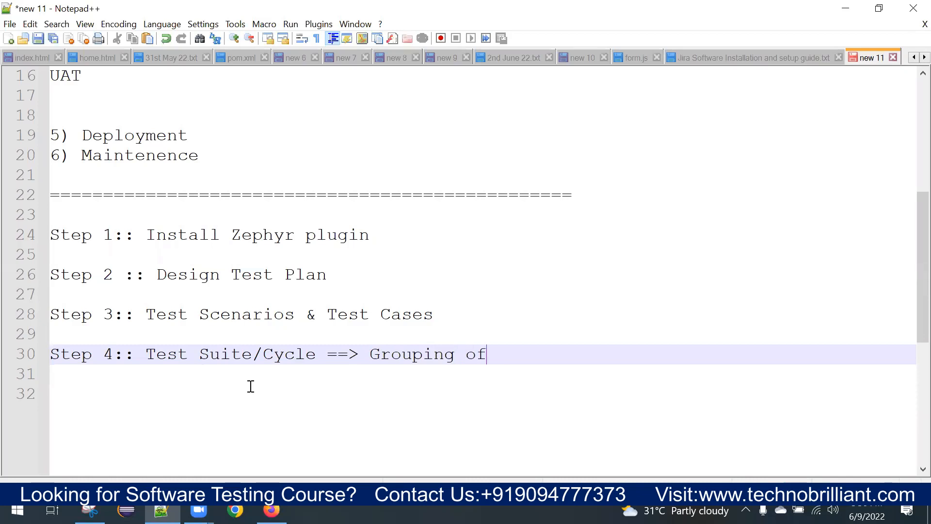
{"action": "type", "text": " your existing test cases"}
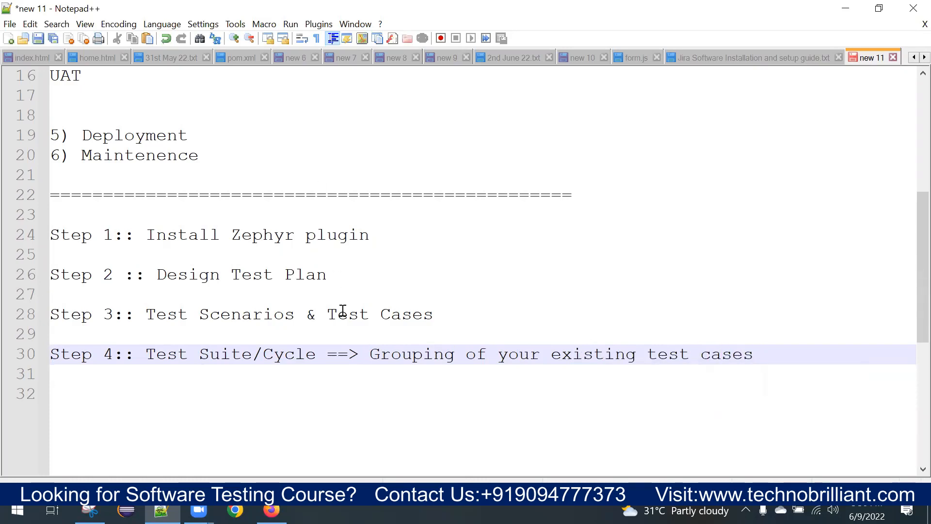
Step: Start an example line below the Step 4 line in the notes with a blank line between, reading "e.g. Smoke/Sanity"
{"action": "left_click_drag", "start_coordinate": [327, 313], "coordinate": [460, 306]}
{"action": "left_click", "coordinate": [876, 361]}
{"action": "key", "text": "Return"}
{"action": "key", "text": "Return"}
{"action": "type", "text": "e. "}
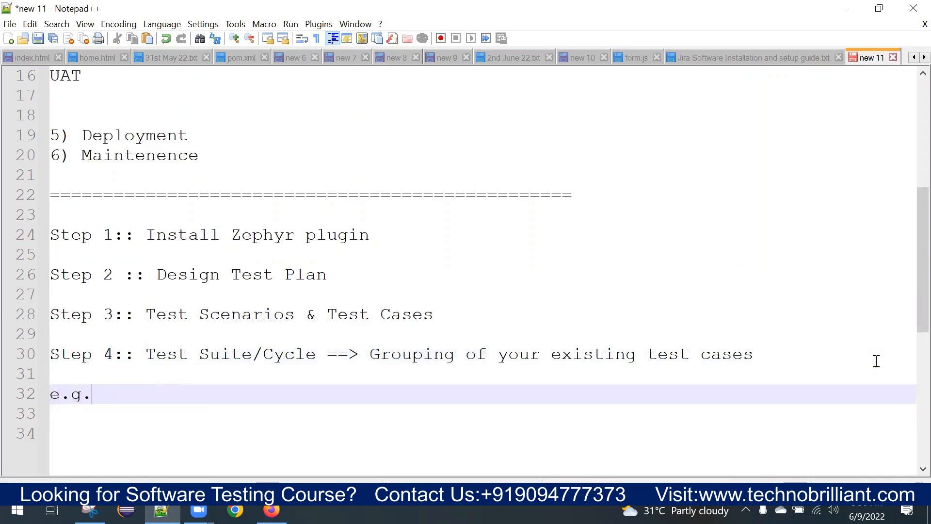
{"action": "type", "text": " Smom"}
{"action": "type", "text": "e/"}
{"action": "key", "text": "BackSpace"}
{"action": "key", "text": "BackSpace"}
{"action": "key", "text": "BackSpace"}
{"action": "type", "text": "ke"}
{"action": "key", "text": "Return"}
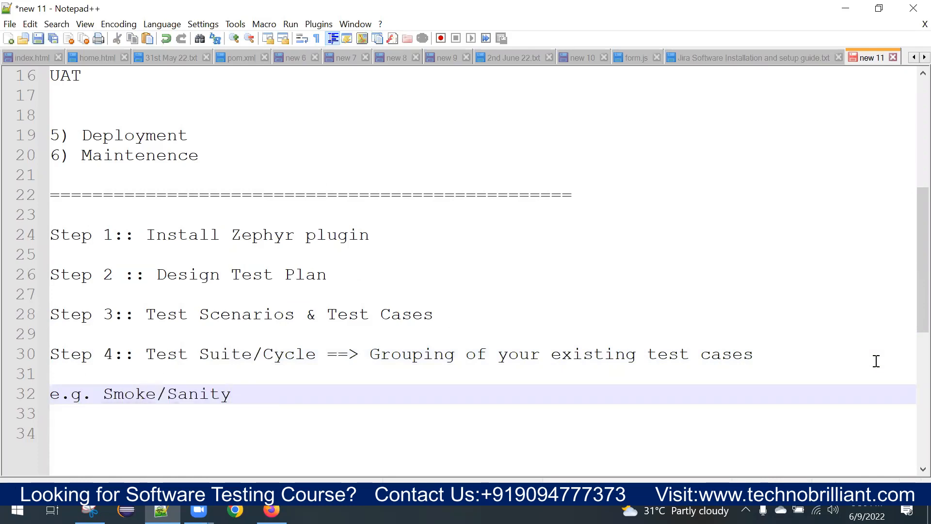
Step: Extend the example line after "Smoke/Sanity" with ", Regression, Functional, GUI test .............."
{"action": "type", "text": ", "}
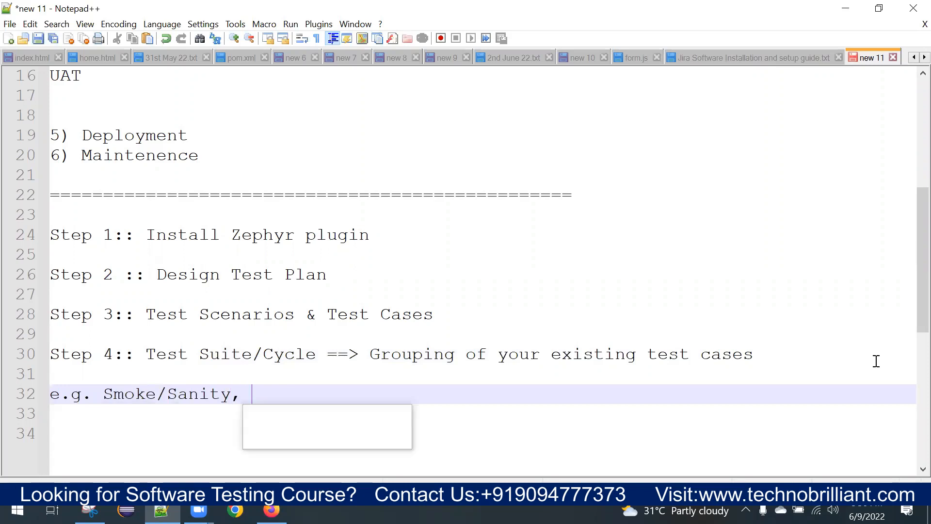
{"action": "type", "text": "Regression"}
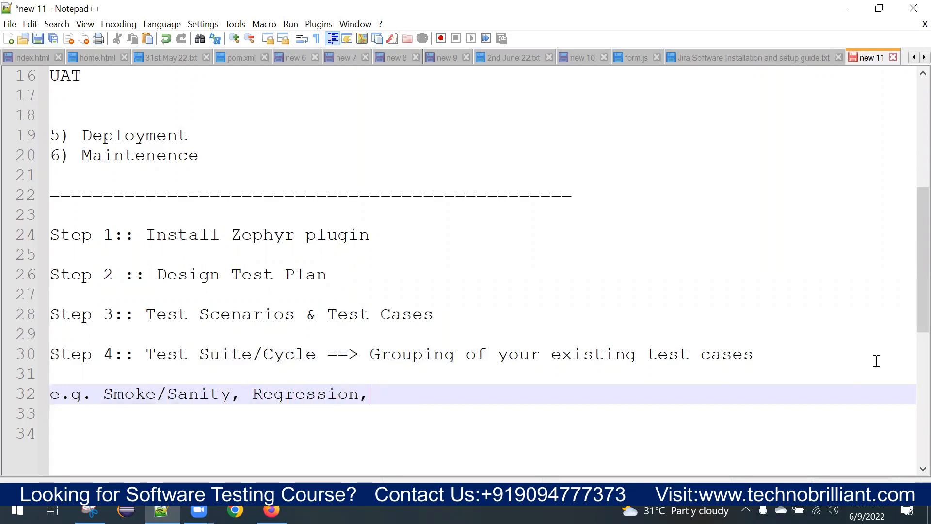
{"action": "type", "text": ", Functional,"}
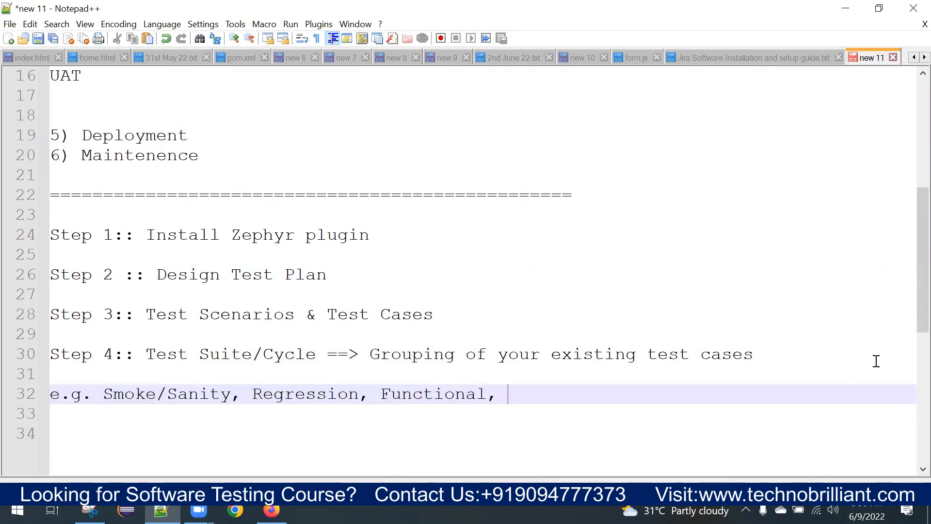
{"action": "type", "text": " GUI test .............."}
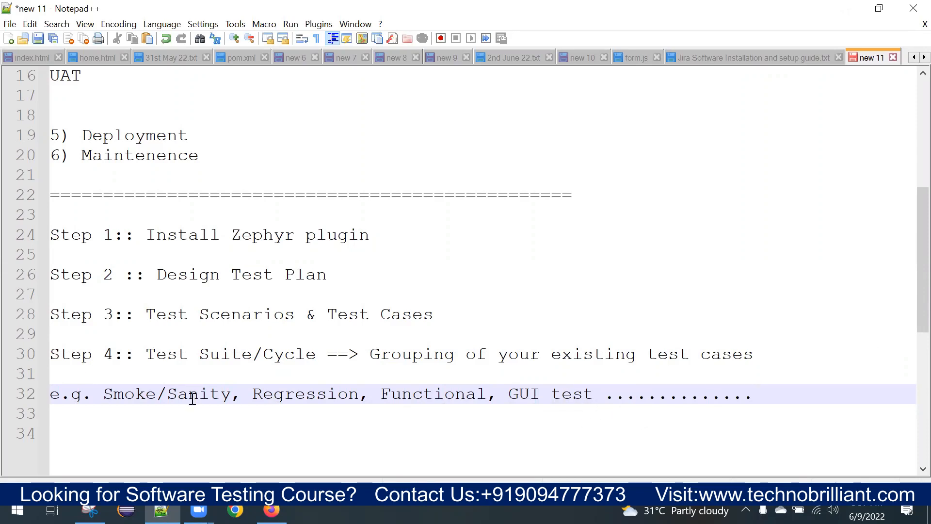
Step: Switch to Zephyr Scale in Firefox and start a new test cycle named "Functional test Suite"
{"action": "left_click", "coordinate": [272, 510]}
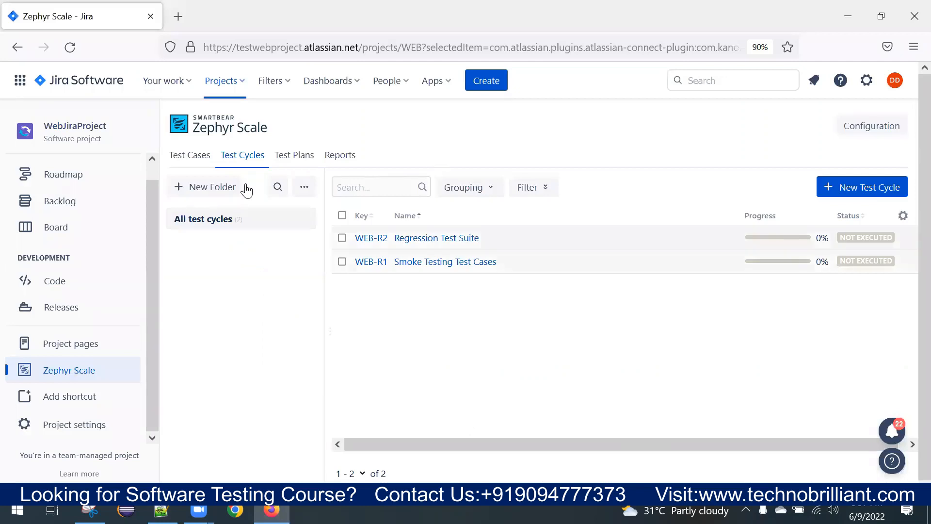
{"action": "left_click", "coordinate": [860, 189]}
{"action": "left_click", "coordinate": [307, 216]}
{"action": "type", "text": "Functional test"}
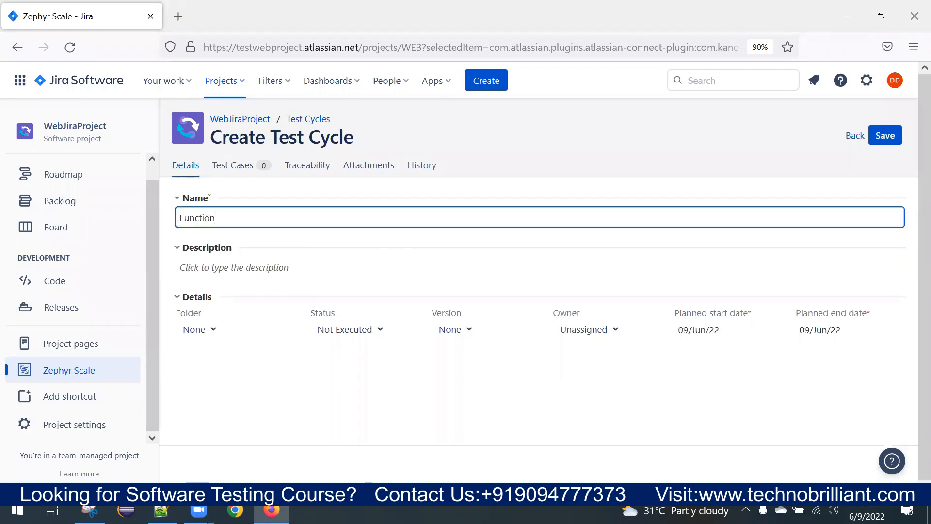
{"action": "type", "text": " Suite"}
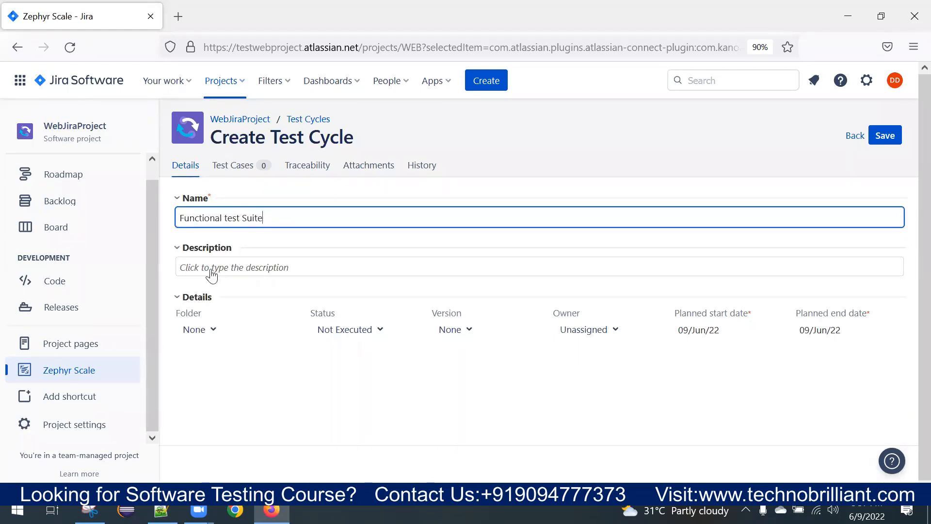
Step: Add existing test cases TC_001 and TC_002 to the Functional test Suite cycle and save it
{"action": "left_click", "coordinate": [238, 165]}
{"action": "left_click", "coordinate": [213, 216]}
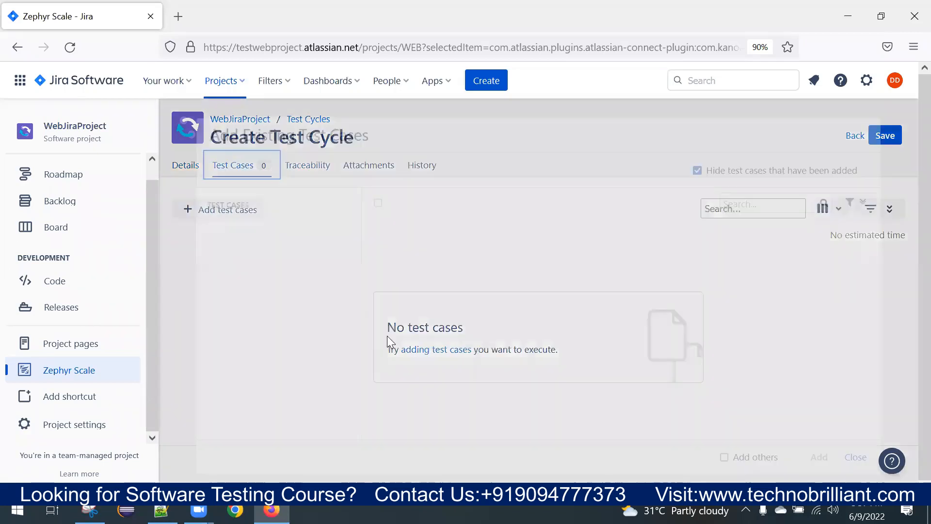
{"action": "left_click", "coordinate": [378, 230]}
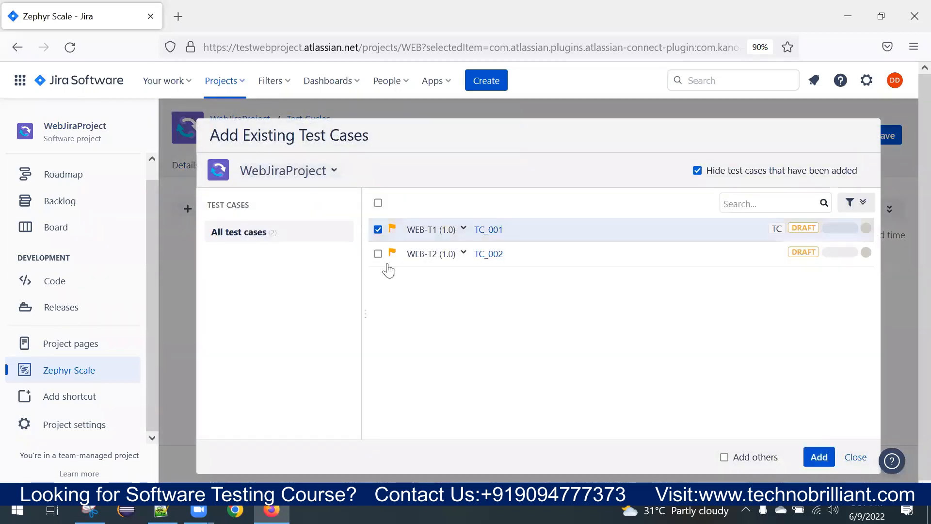
{"action": "left_click", "coordinate": [378, 253]}
{"action": "left_click", "coordinate": [818, 457]}
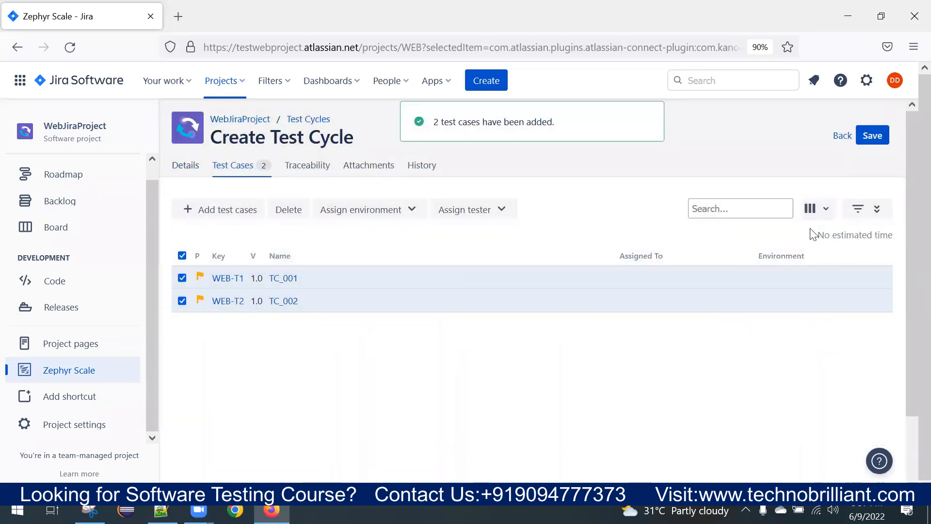
{"action": "left_click", "coordinate": [873, 135]}
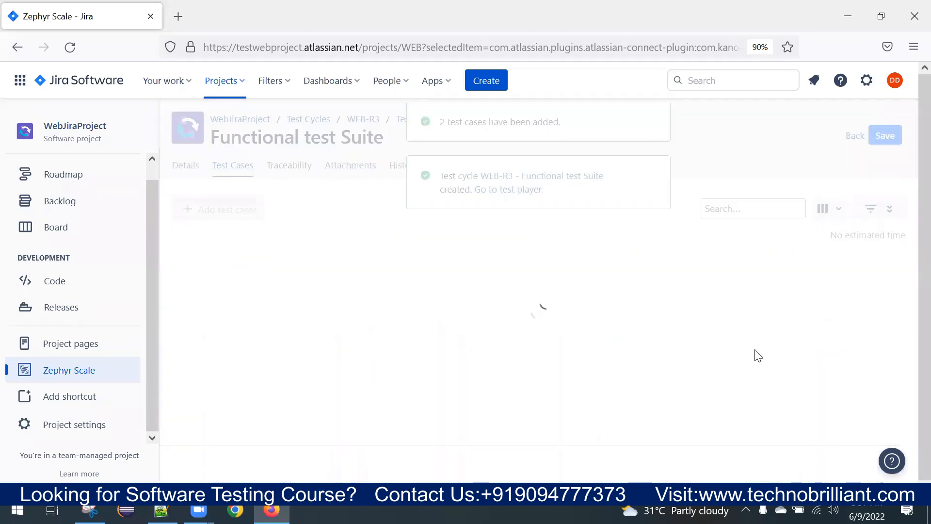
Step: Review the test cases and details of the Functional test Suite cycle, and return to the test cycles list
{"action": "left_click", "coordinate": [241, 164]}
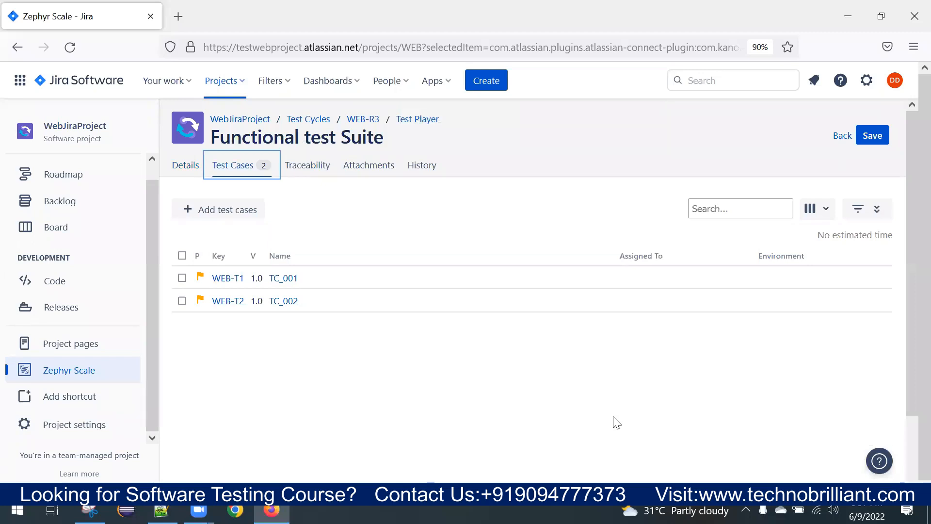
{"action": "left_click", "coordinate": [193, 169]}
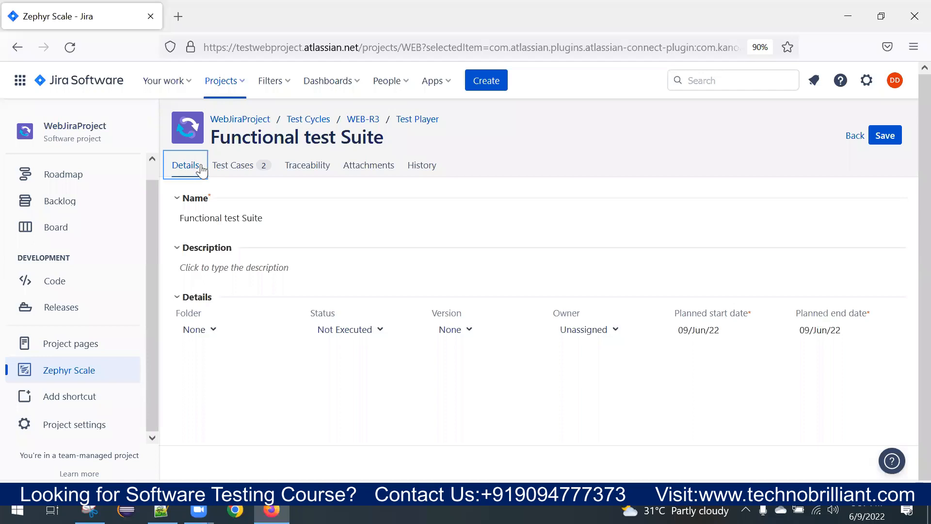
{"action": "left_click", "coordinate": [311, 121]}
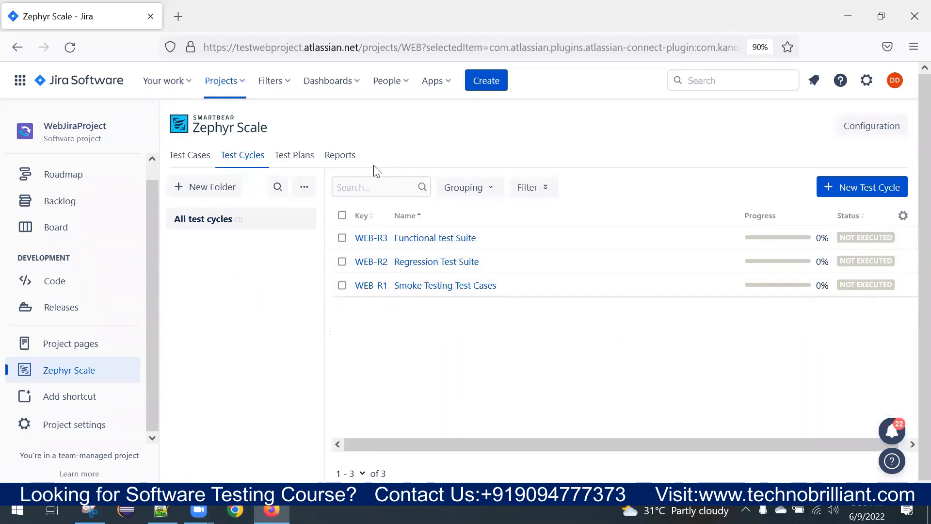
Step: Review the project's test plans and test cases lists, and reopen the test cycles list
{"action": "left_click", "coordinate": [310, 159]}
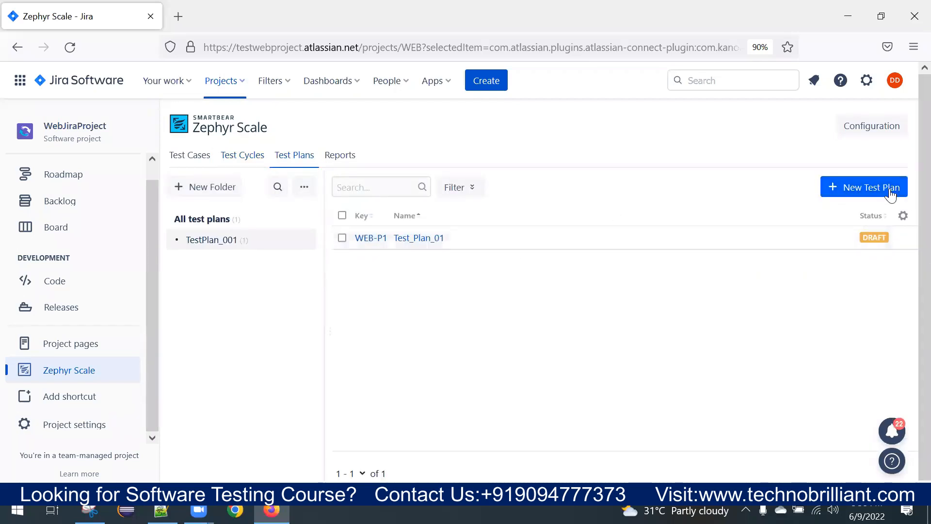
{"action": "left_click", "coordinate": [196, 160]}
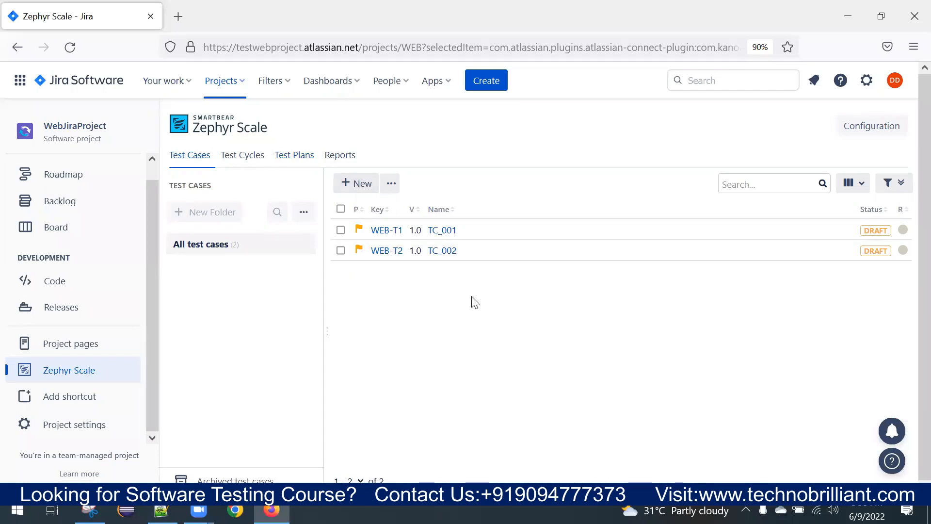
{"action": "left_click", "coordinate": [244, 164]}
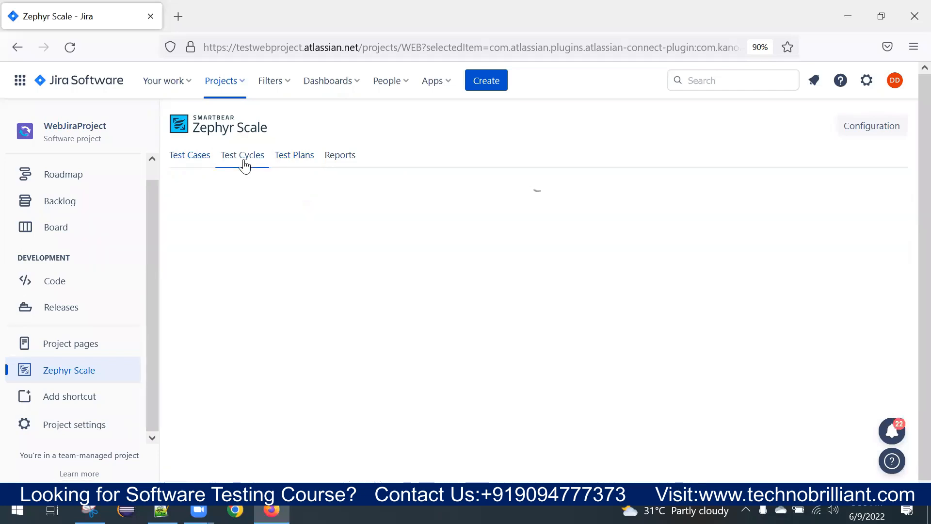